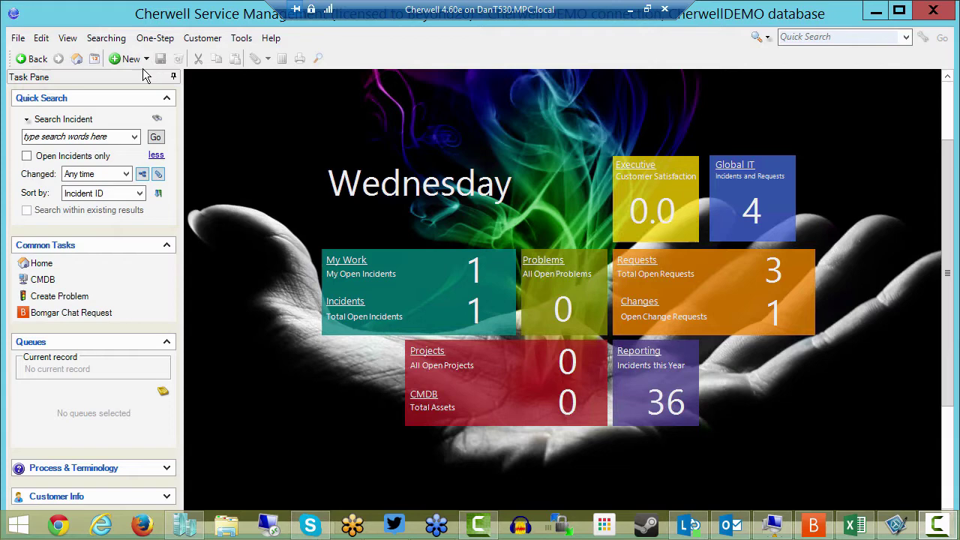
# Look over the record types in the New menu, then close the list
pyautogui.click(148, 58)
pyautogui.moveTo(215, 100)
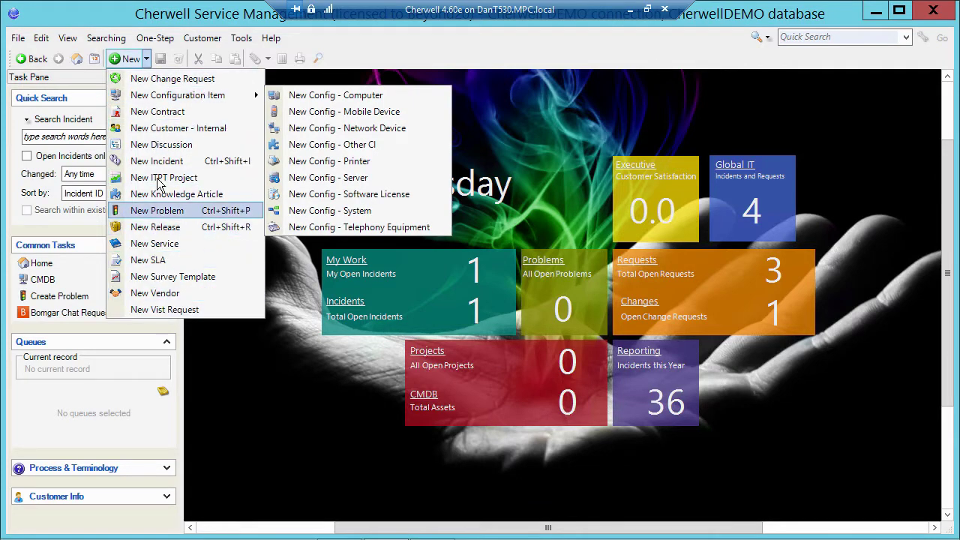
pyautogui.click(529, 88)
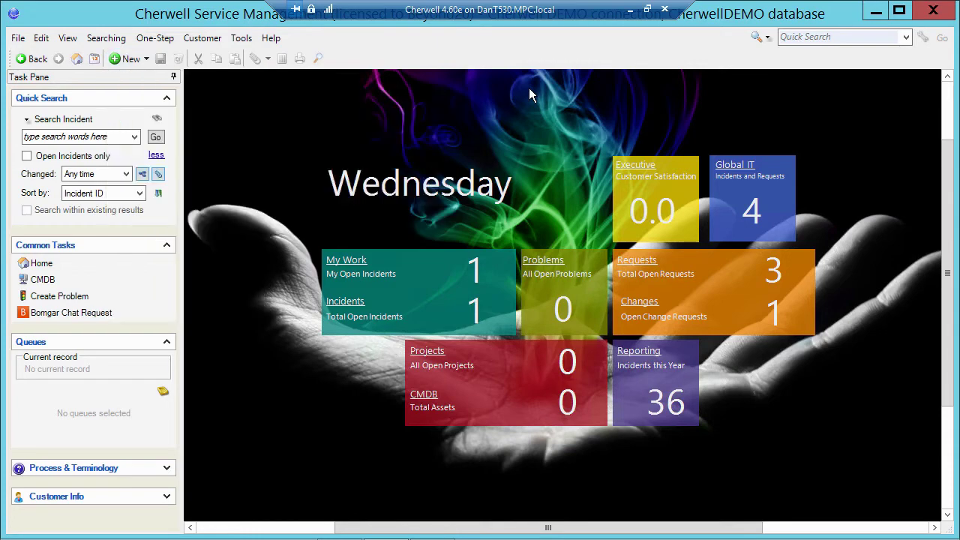
# Run the Quick Search for incidents from the Quick Search pane
pyautogui.click(156, 138)
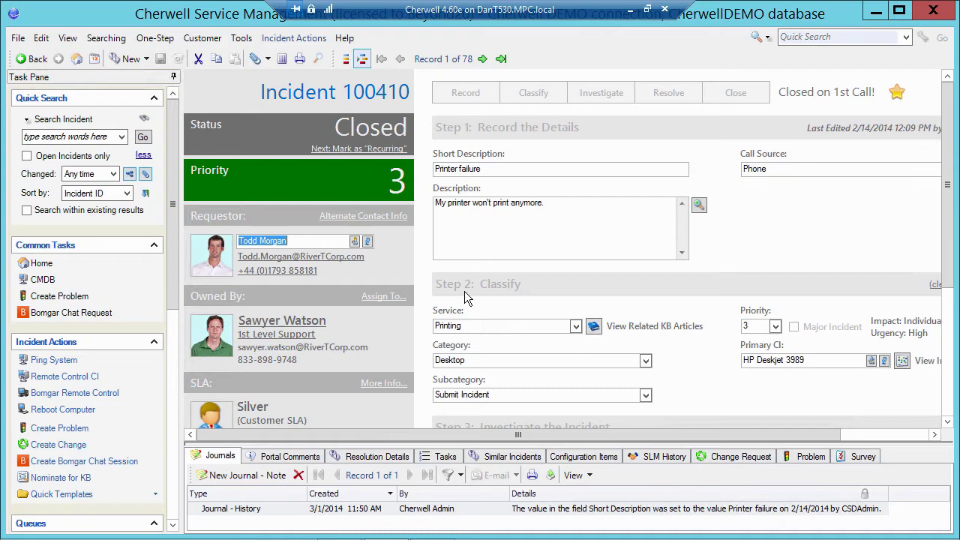
pyautogui.click(243, 39)
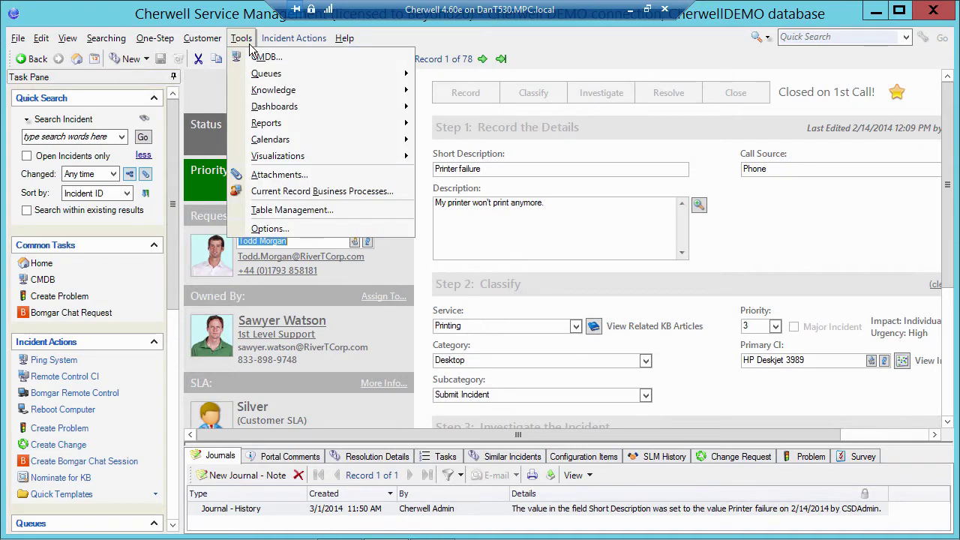
pyautogui.click(277, 210)
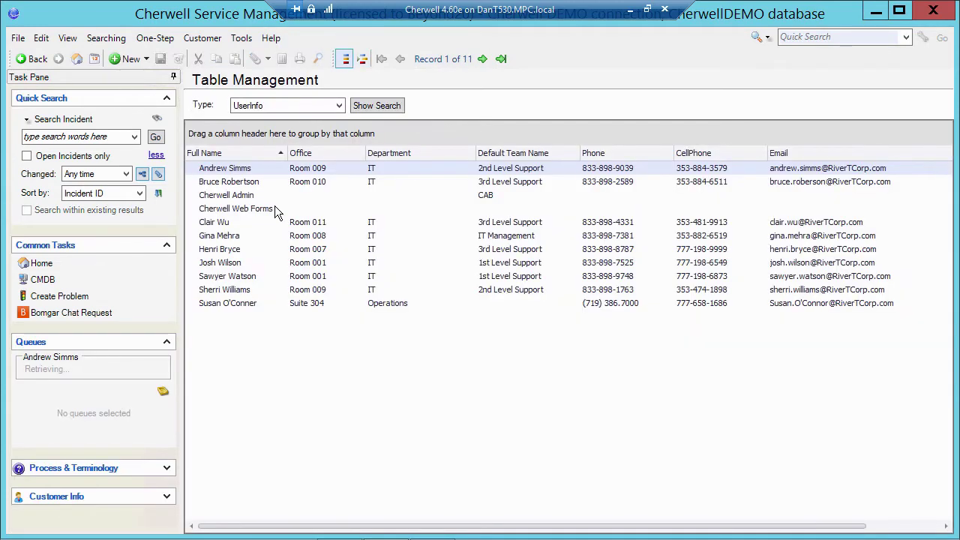
pyautogui.click(341, 107)
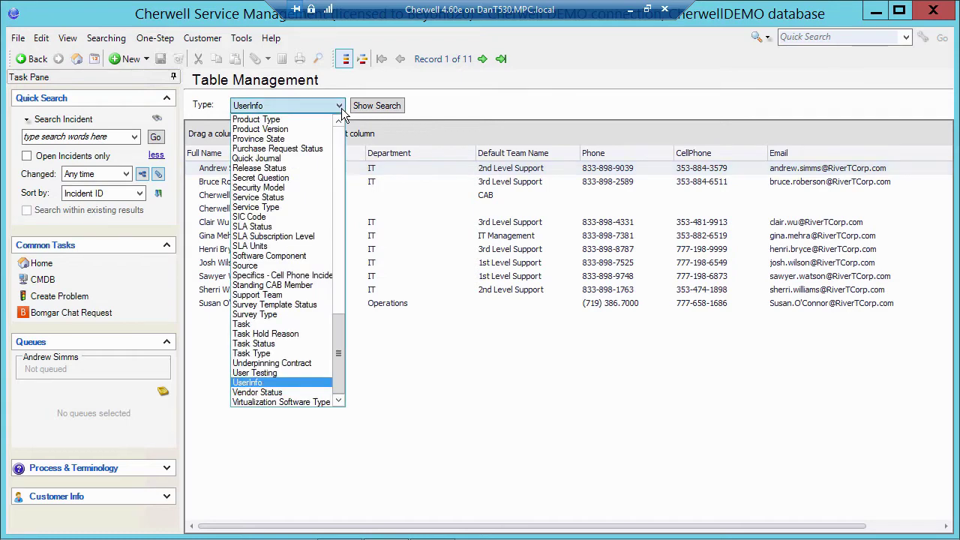
pyautogui.click(338, 155)
pyautogui.click(338, 154)
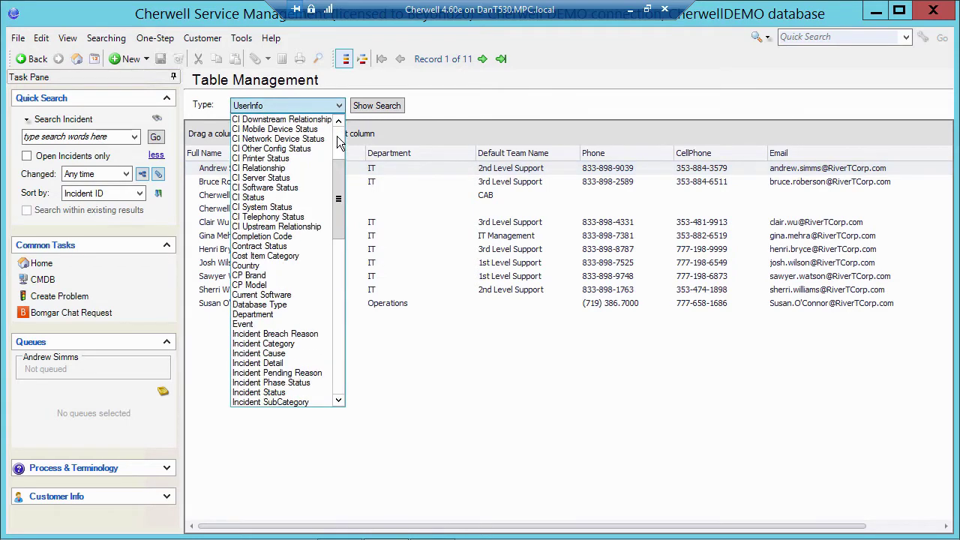
pyautogui.click(337, 142)
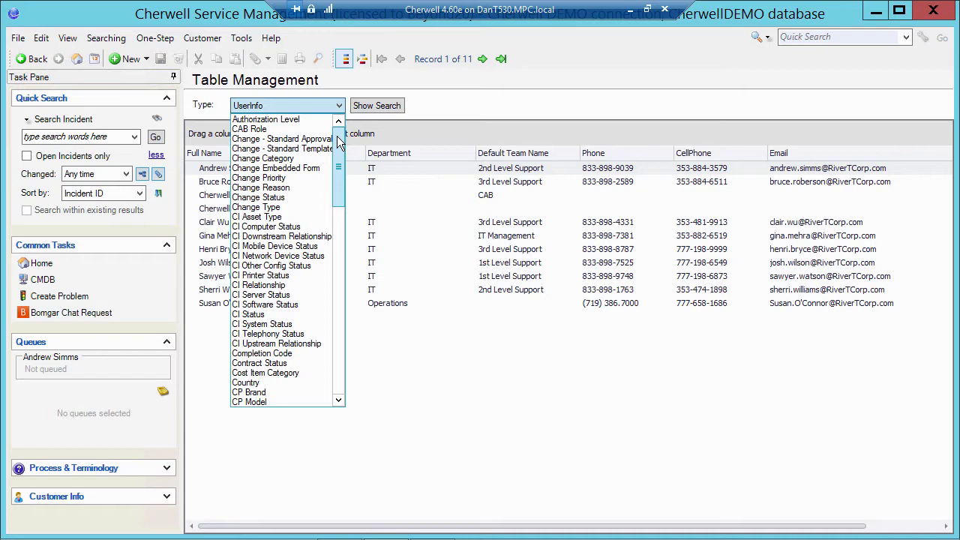
pyautogui.click(24, 62)
pyautogui.click(23, 61)
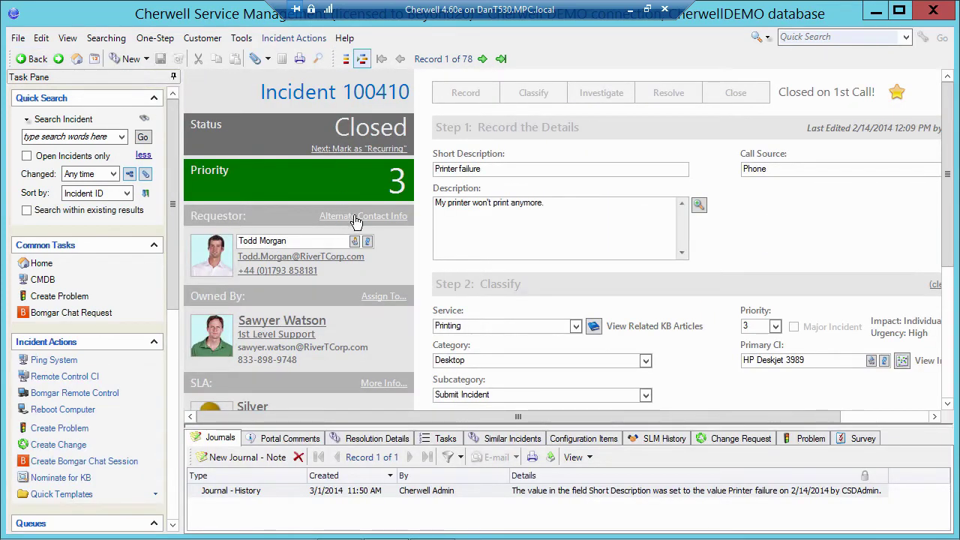
# From the last record in list view, open incident 102103 and keep its Accounting System category
pyautogui.click(506, 59)
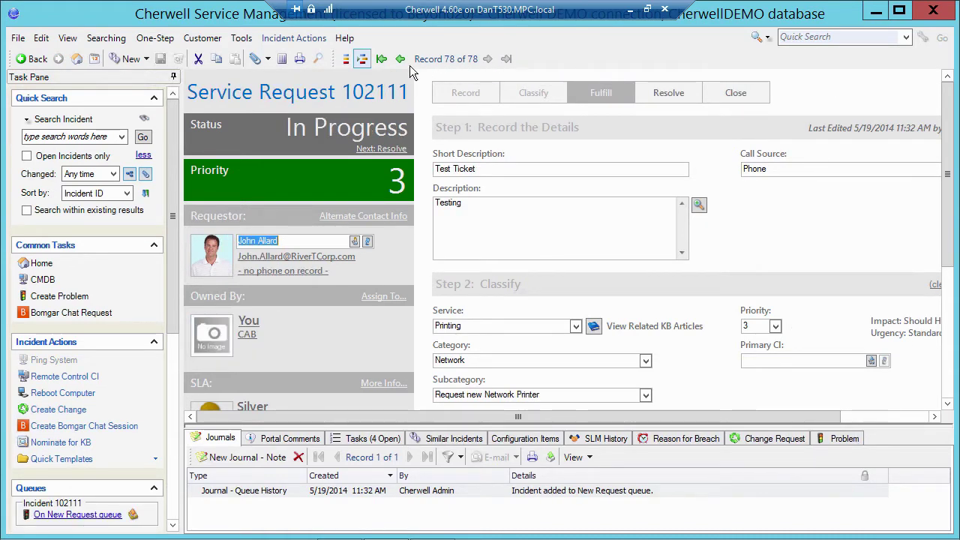
pyautogui.click(345, 59)
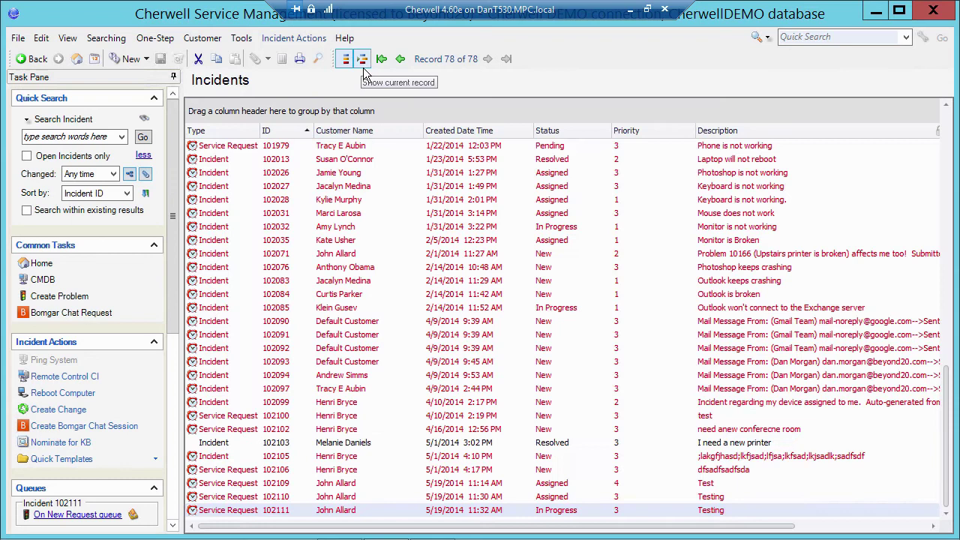
pyautogui.click(552, 445)
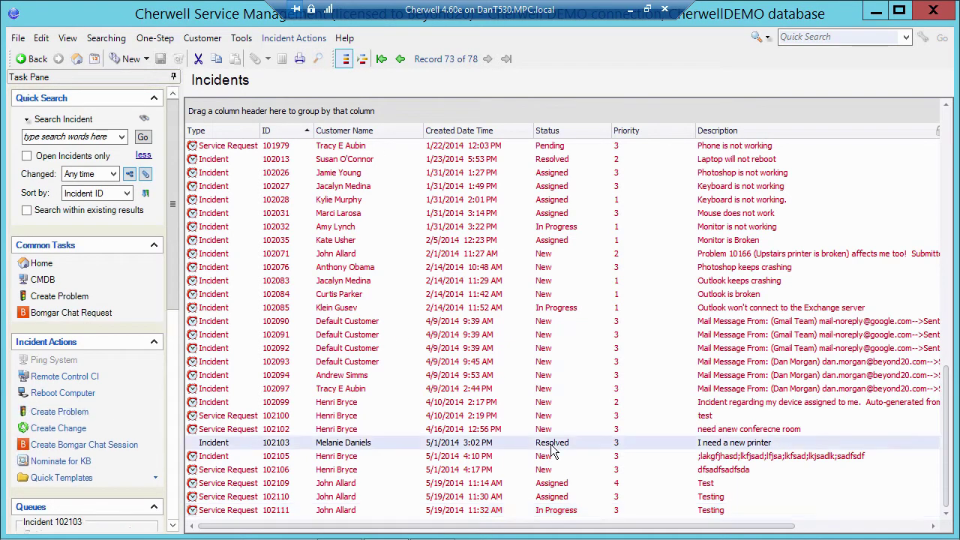
pyautogui.doubleClick(552, 445)
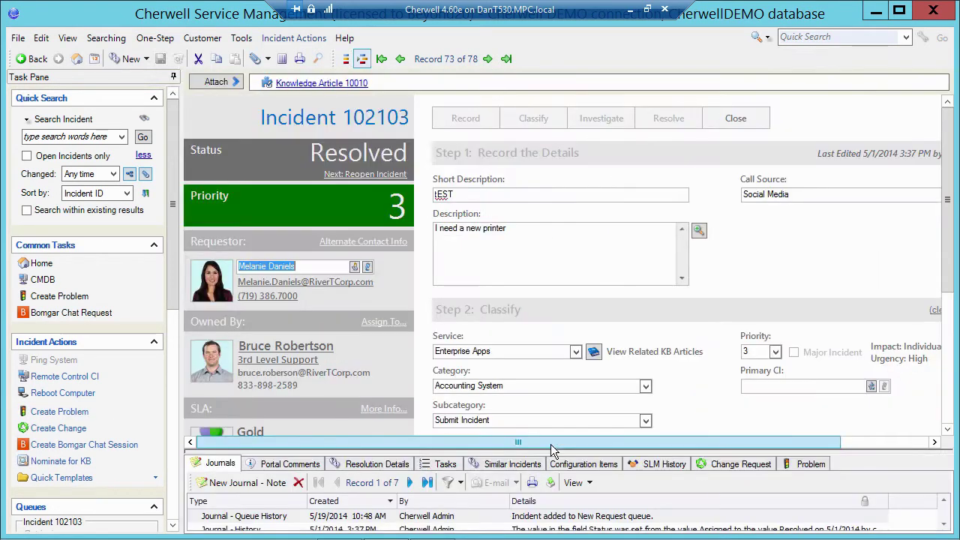
pyautogui.click(646, 387)
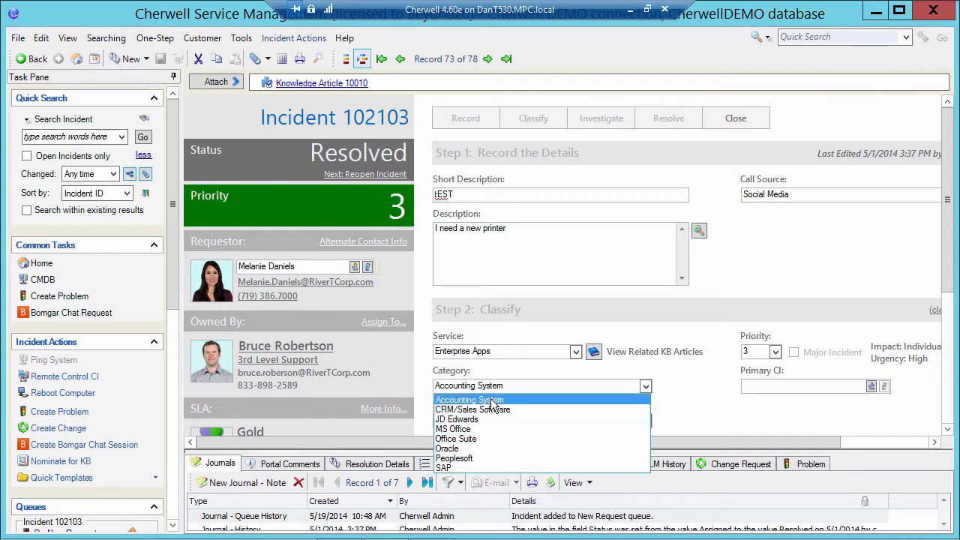
pyautogui.click(671, 365)
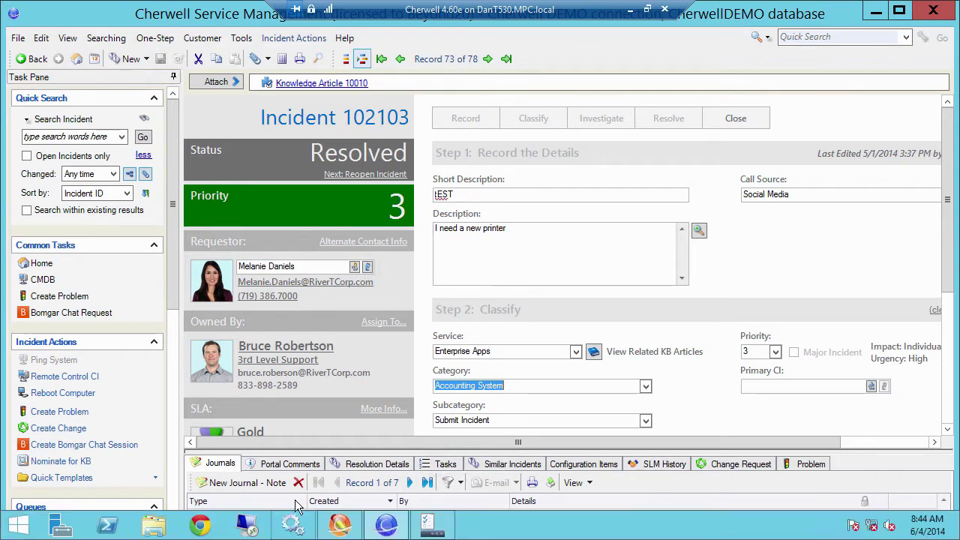
# Switch to the Administrator program, which shows the object manager's major business objects
pyautogui.click(335, 524)
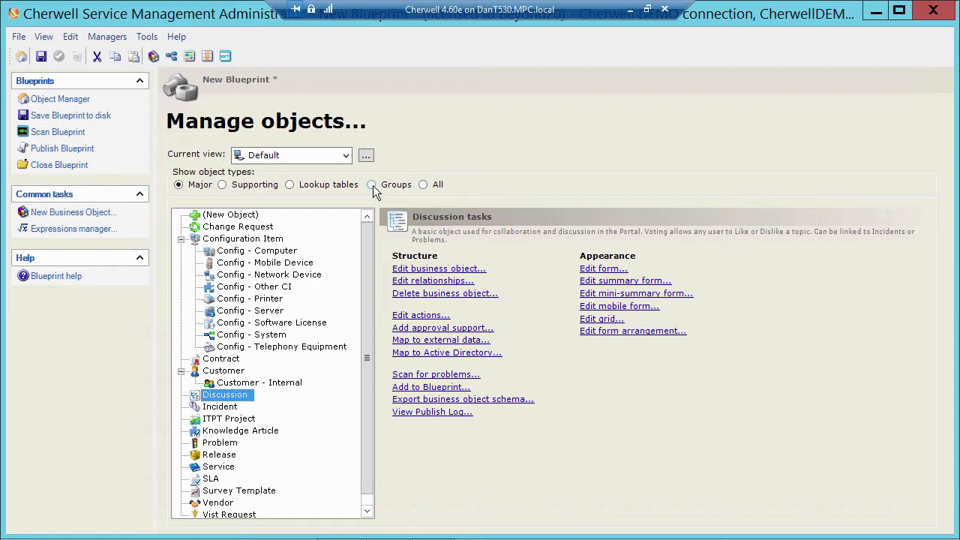
# Filter the object manager to groups and select the Customer group to view its tasks
pyautogui.click(372, 185)
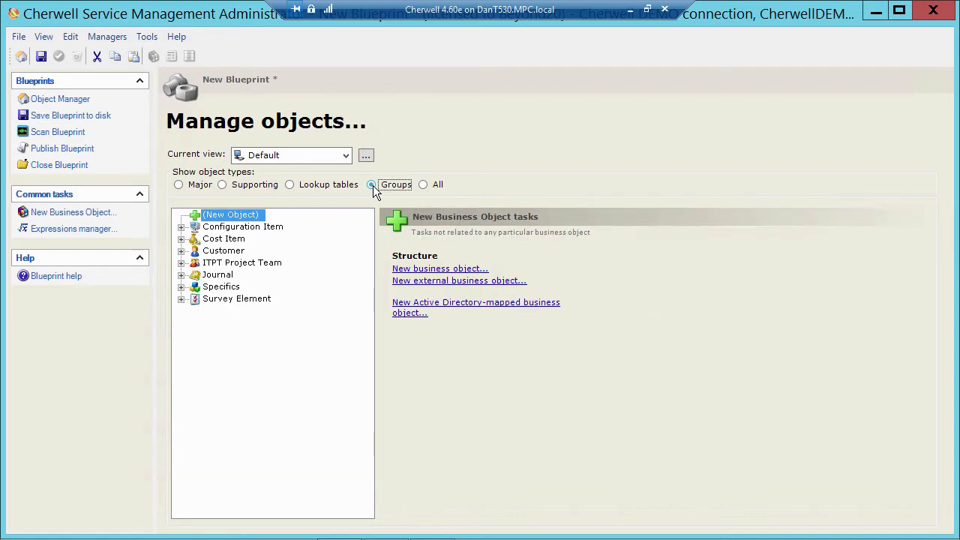
pyautogui.click(181, 251)
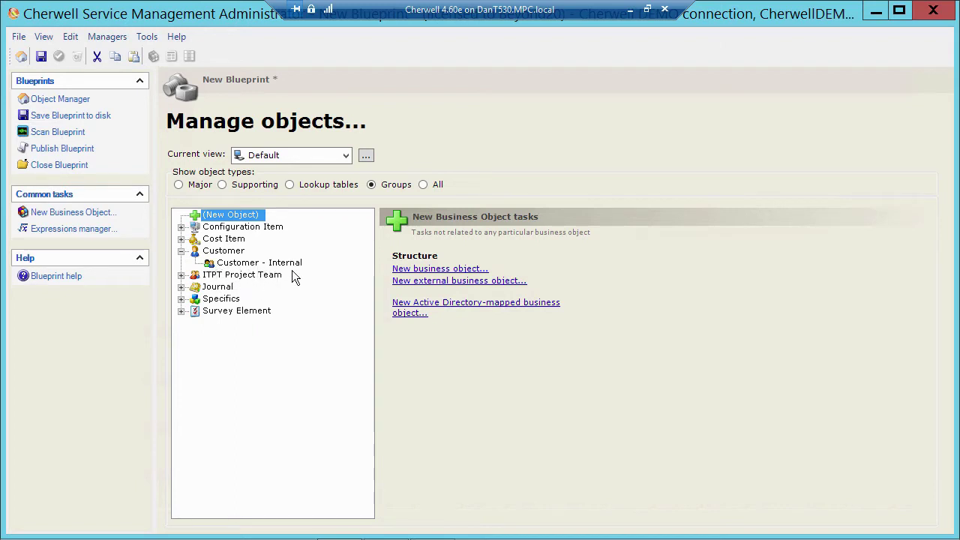
pyautogui.click(222, 254)
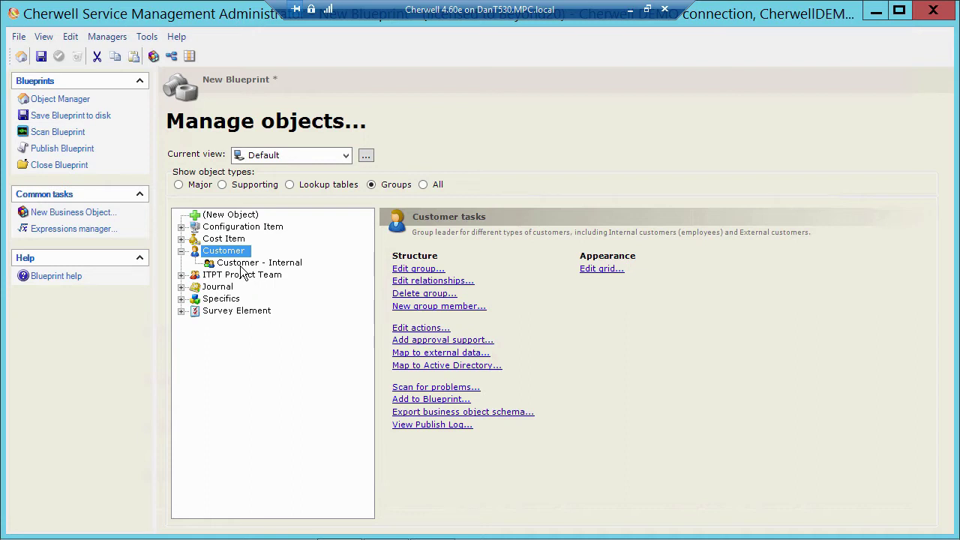
# Go back to the Major objects list and select (New Object) for its creation tasks
pyautogui.click(178, 185)
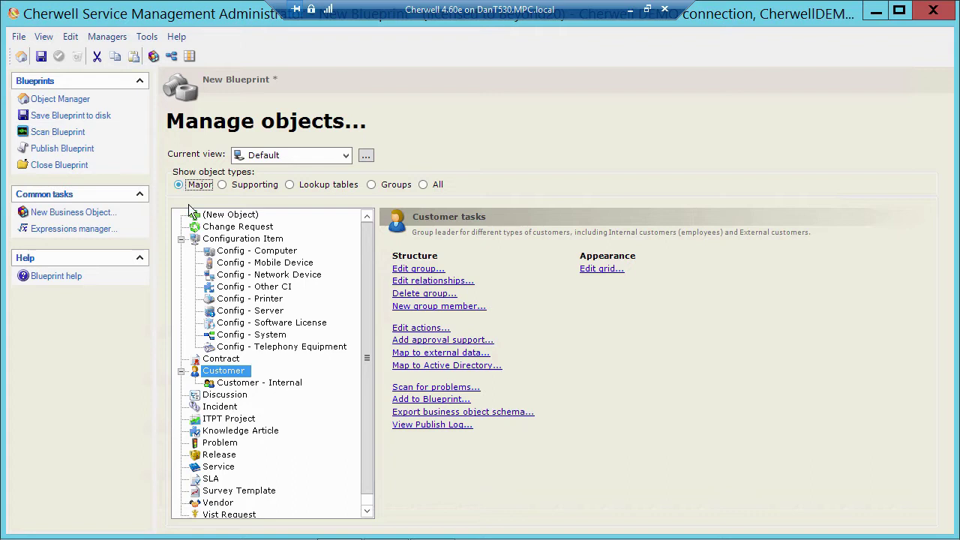
pyautogui.click(238, 217)
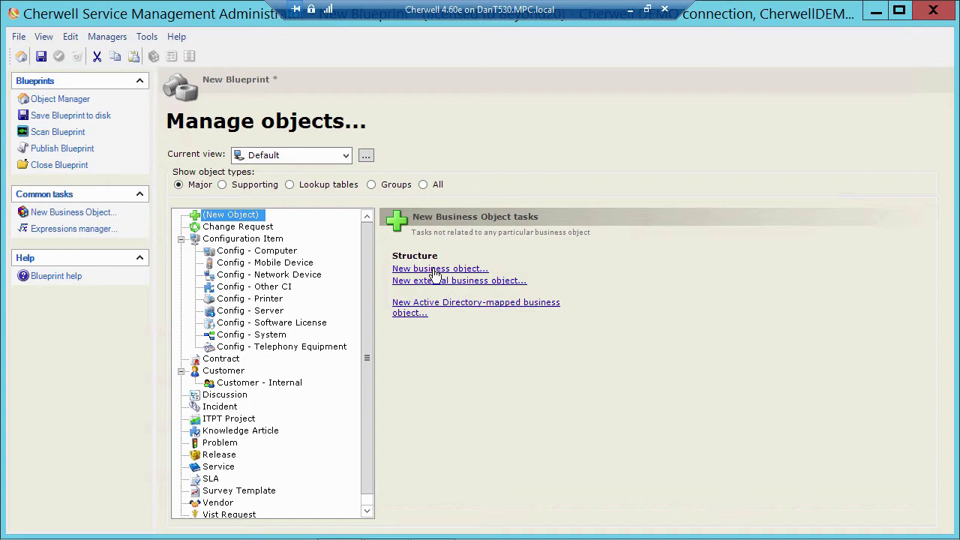
# Create a new business object and name it Notification, removing the extra typed letters
pyautogui.click(434, 272)
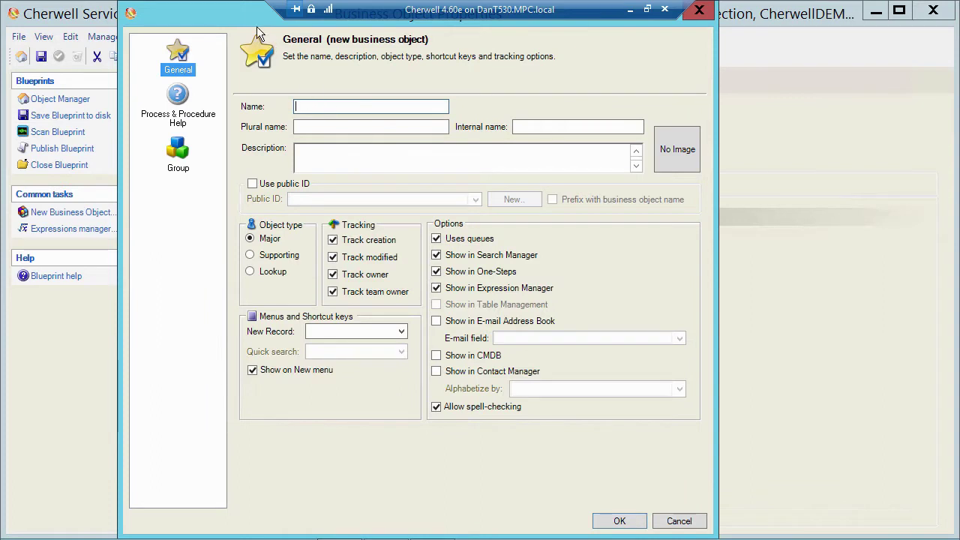
pyautogui.moveTo(225, 18); pyautogui.dragTo(222, 35)
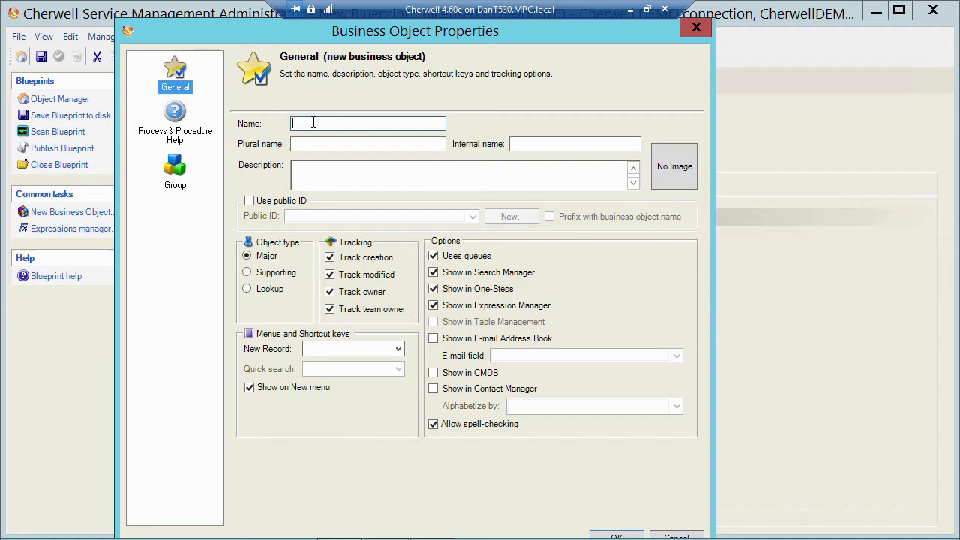
pyautogui.write('No')
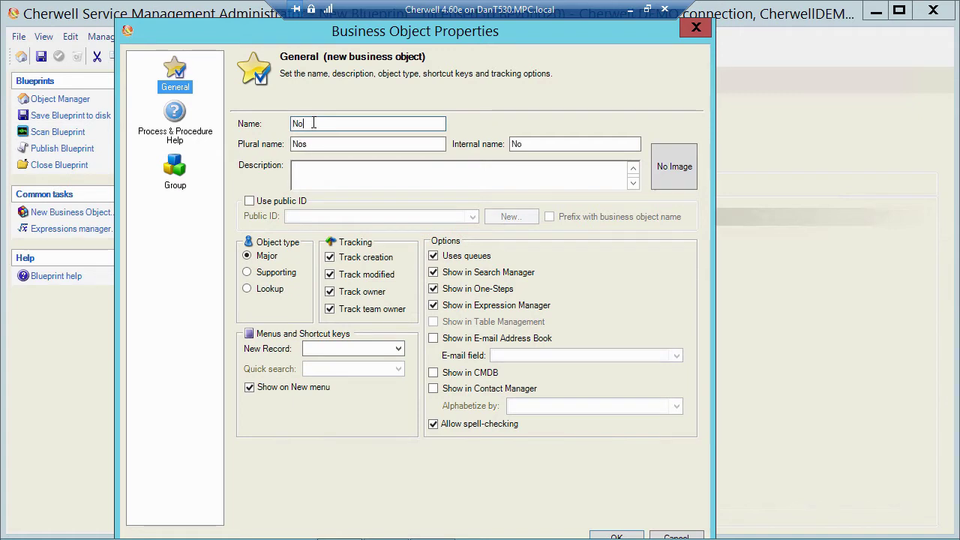
pyautogui.write('tification')
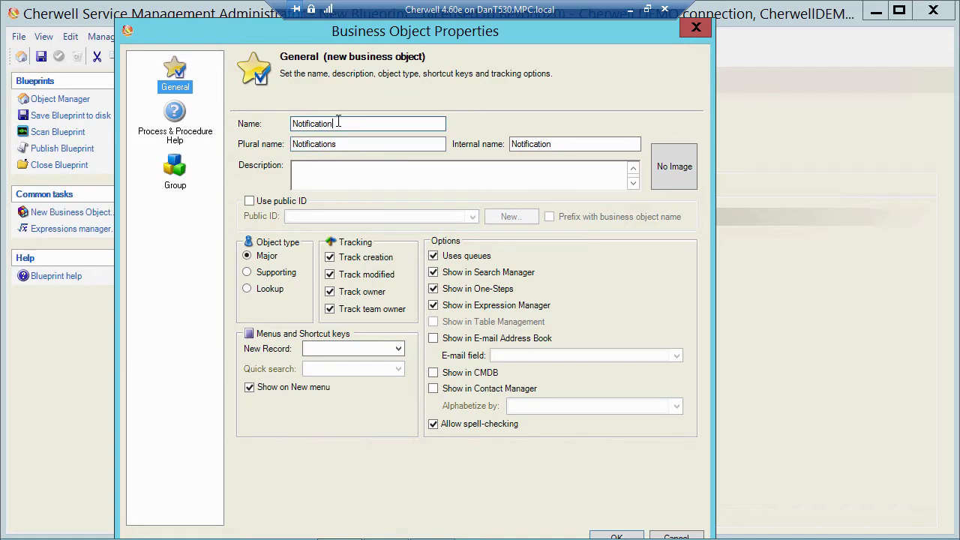
pyautogui.write('OV')
pyautogui.press('BackSpace')
pyautogui.write('BJ')
pyautogui.click(553, 144)
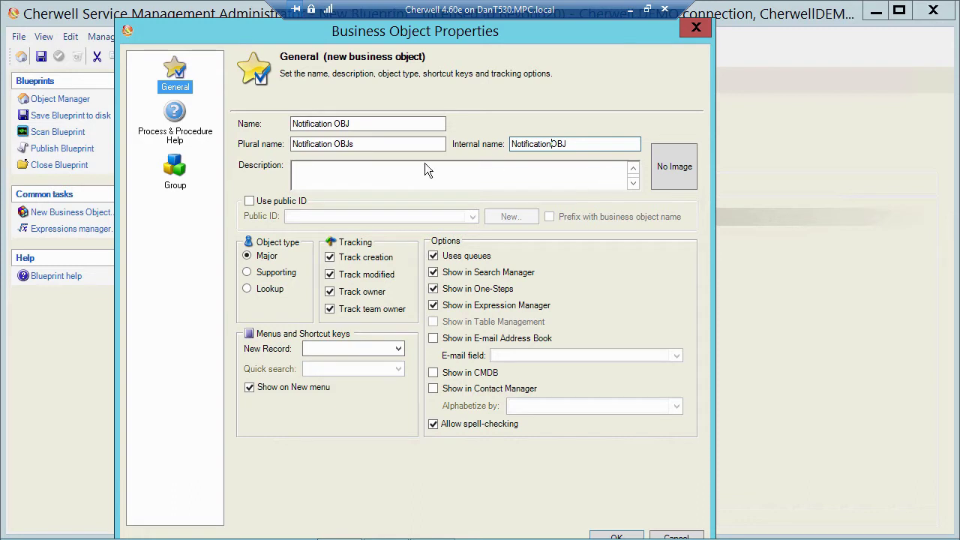
pyautogui.click(335, 124)
pyautogui.write('_')
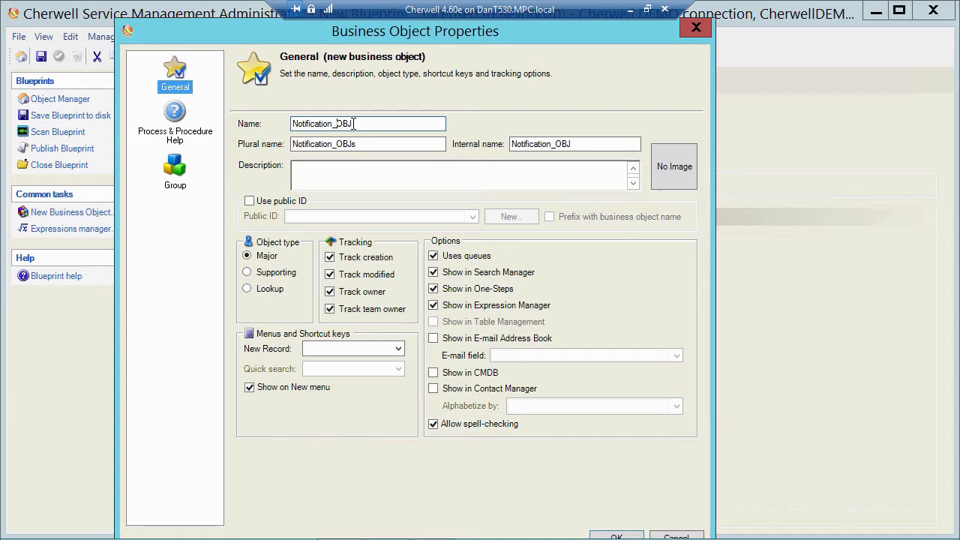
pyautogui.press('Delete')
pyautogui.press('Delete')
pyautogui.press('Delete')
# Trim the name to Notification, untick new-record and Search Manager listing, then go to the client
pyautogui.press('BackSpace')
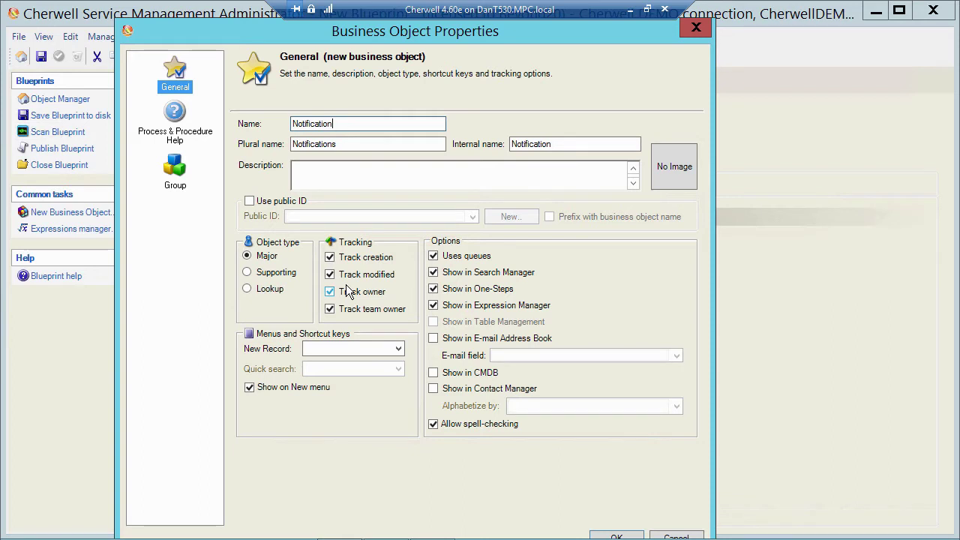
pyautogui.click(250, 388)
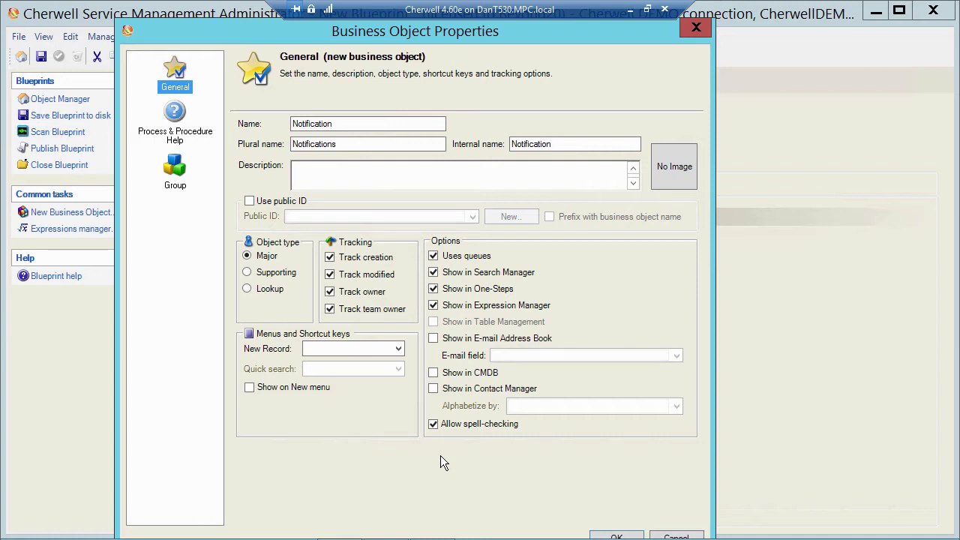
pyautogui.click(435, 273)
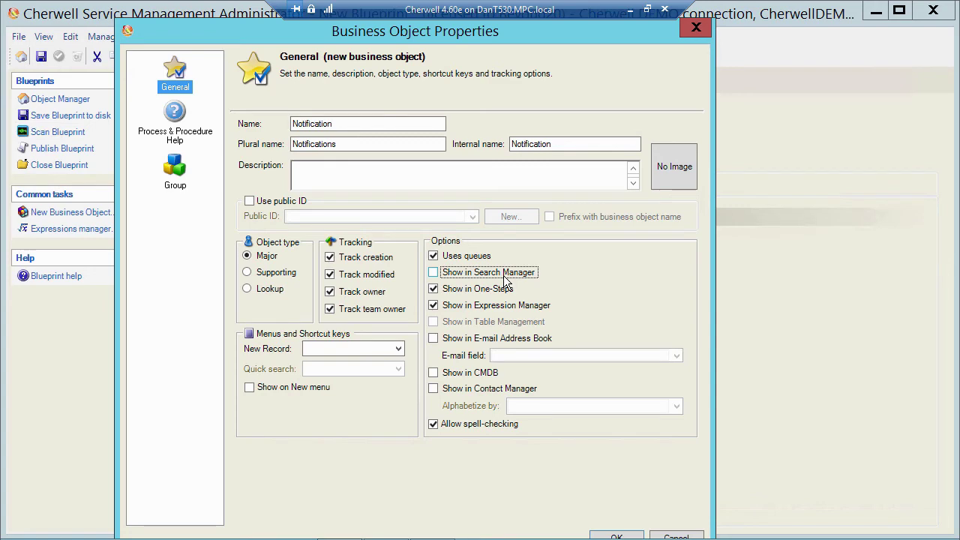
pyautogui.click(386, 525)
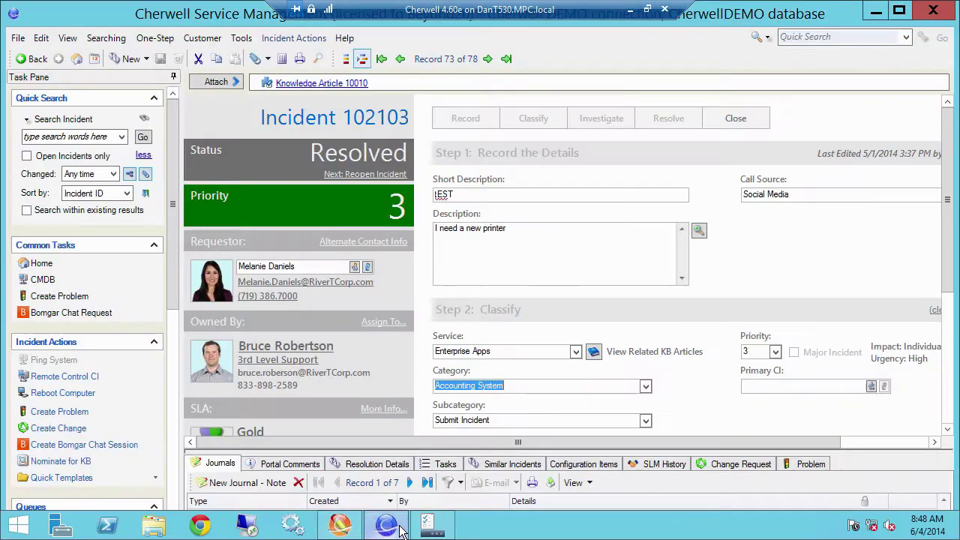
# Check the object types offered in the Quick Search dropdown, then return to the Administrator
pyautogui.click(27, 120)
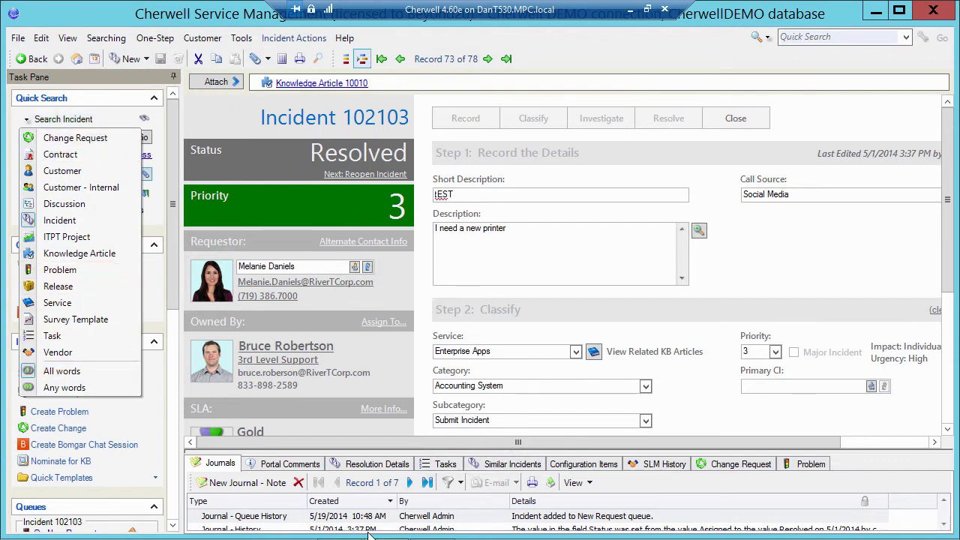
pyautogui.click(338, 527)
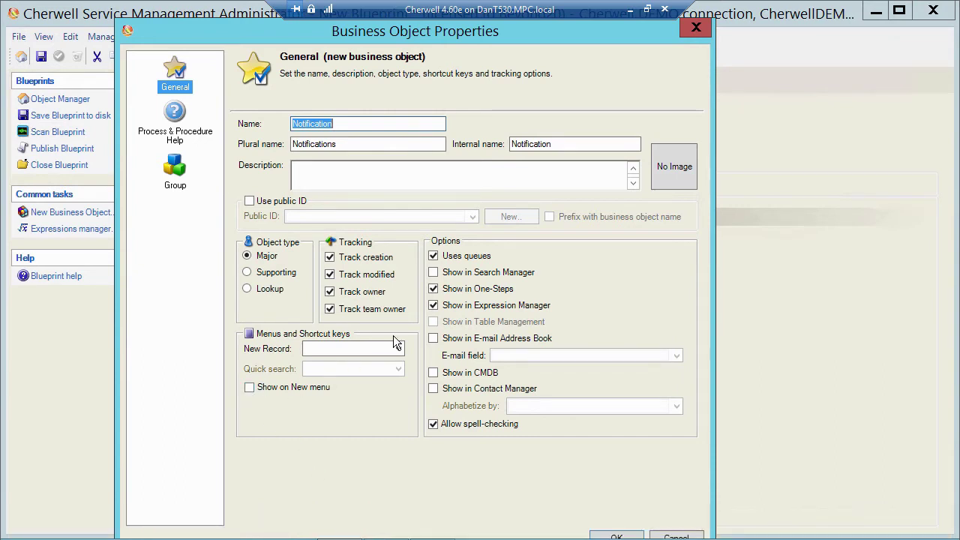
# Re-tick Show in Search Manager for Notification and move the properties dialog higher
pyautogui.click(434, 275)
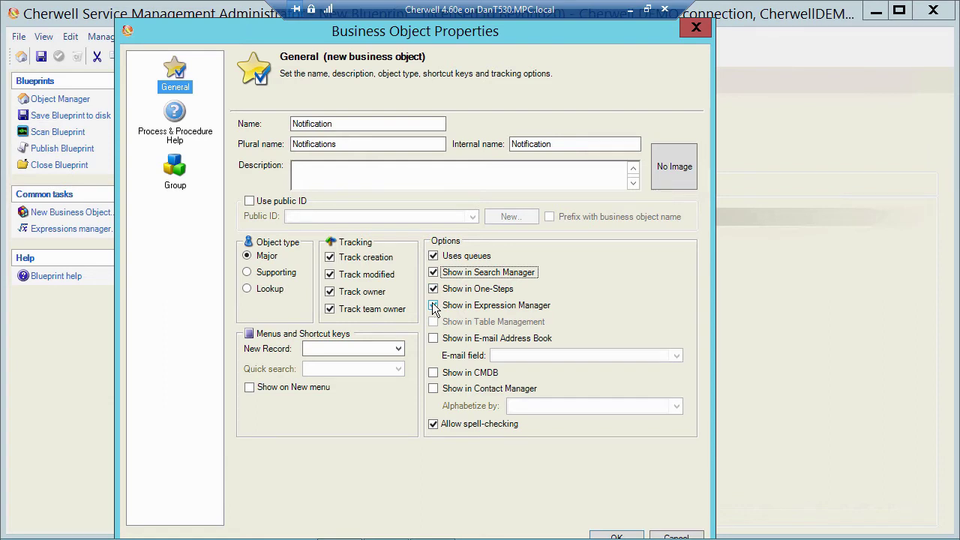
pyautogui.moveTo(275, 38); pyautogui.dragTo(271, 21)
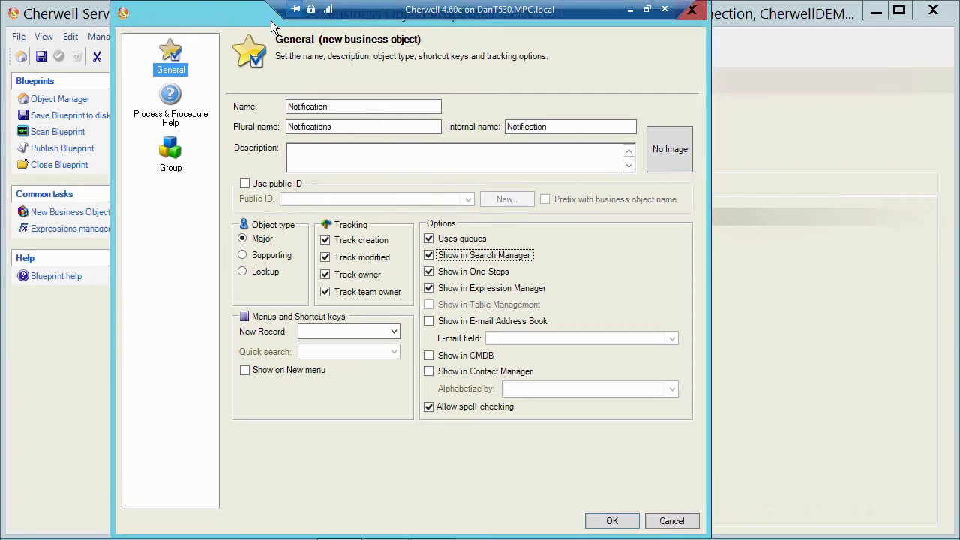
# Accept the object properties and add text fields Notification ID (size 15) and Status (size 35)
pyautogui.click(608, 529)
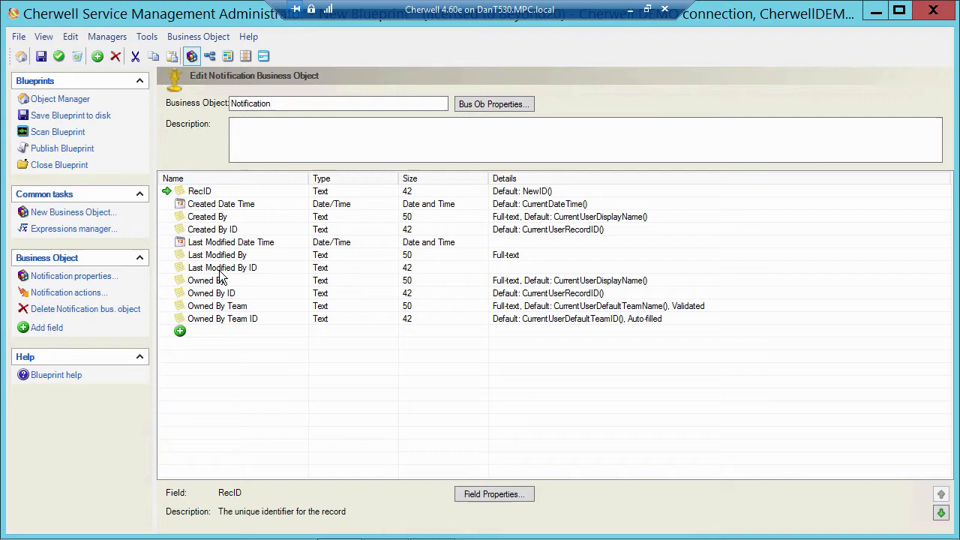
pyautogui.click(216, 335)
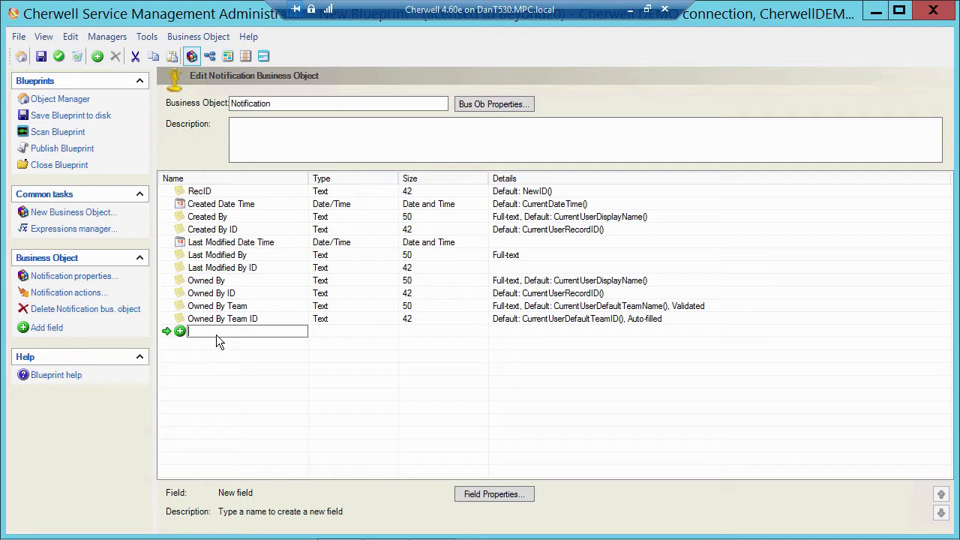
pyautogui.write('tification ID')
pyautogui.press('Tab')
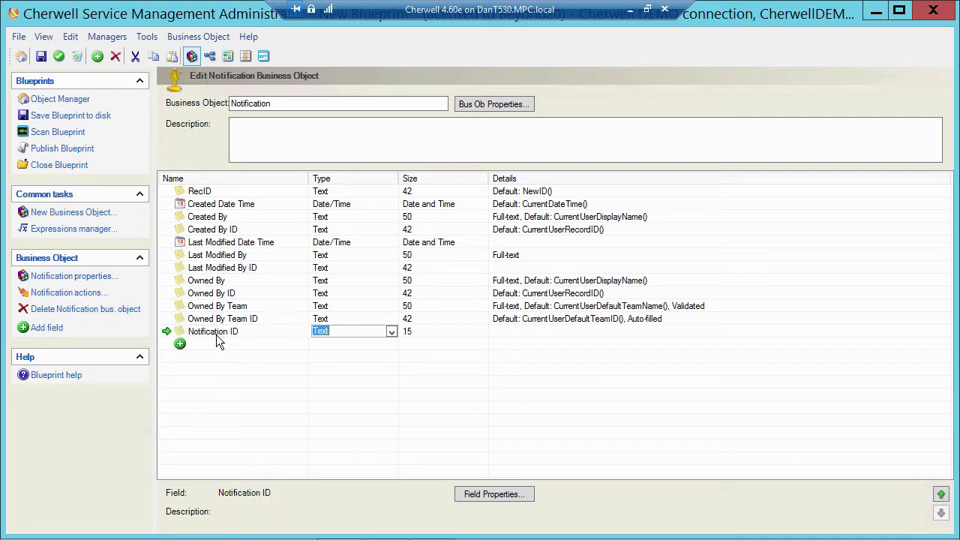
pyautogui.press('Tab')
pyautogui.press('Tab')
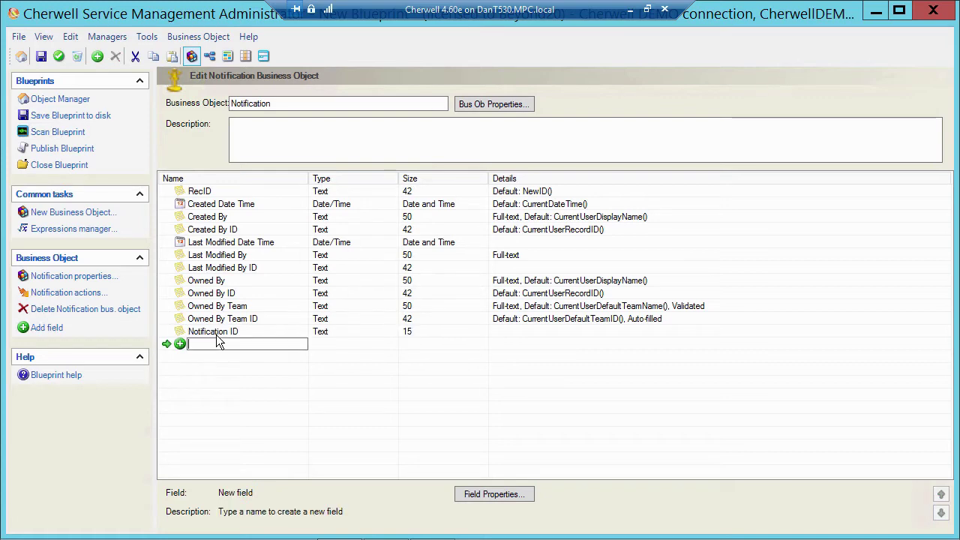
pyautogui.write('Status')
pyautogui.press('Tab')
pyautogui.press('Tab')
pyautogui.write('35')
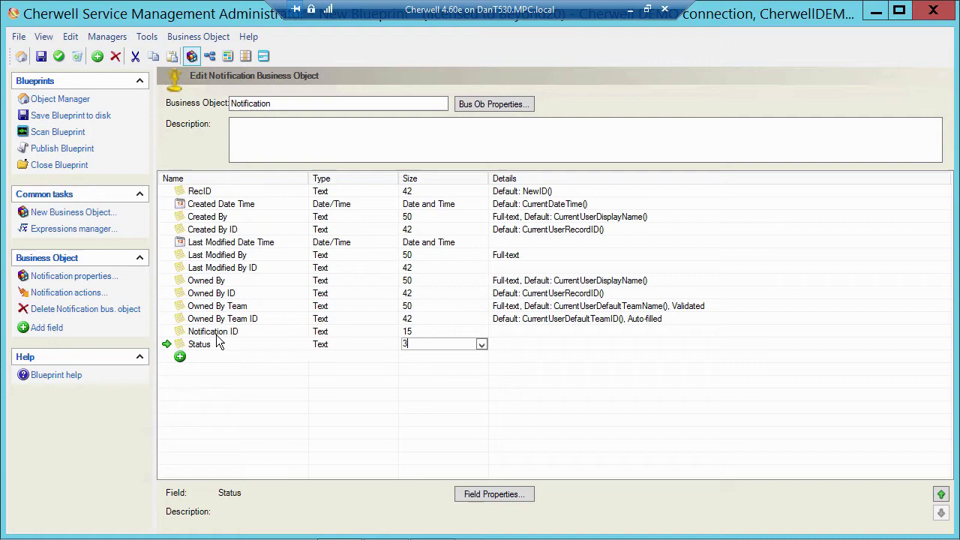
pyautogui.press('Tab')
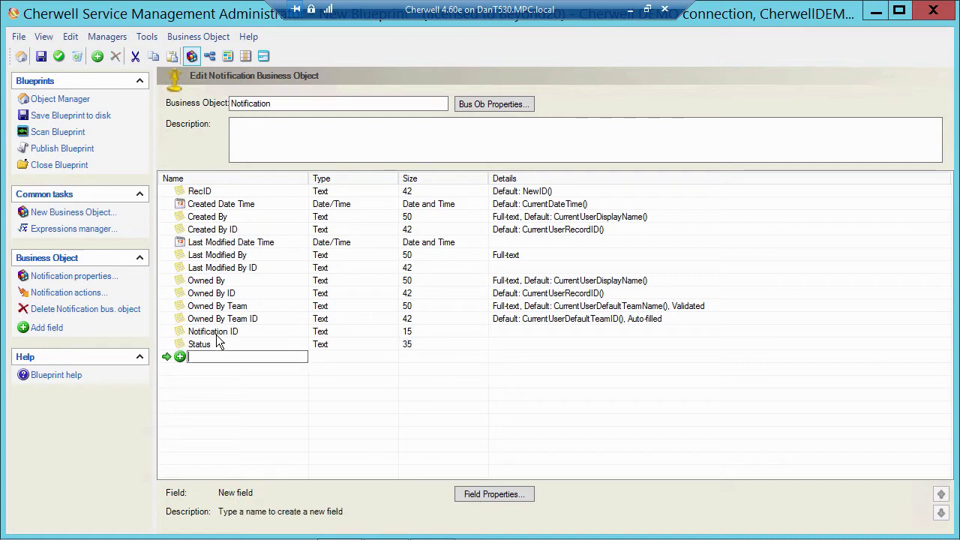
# Add a Subject text field (size 15) and a Comment text field at Maximum size
pyautogui.write('Subject')
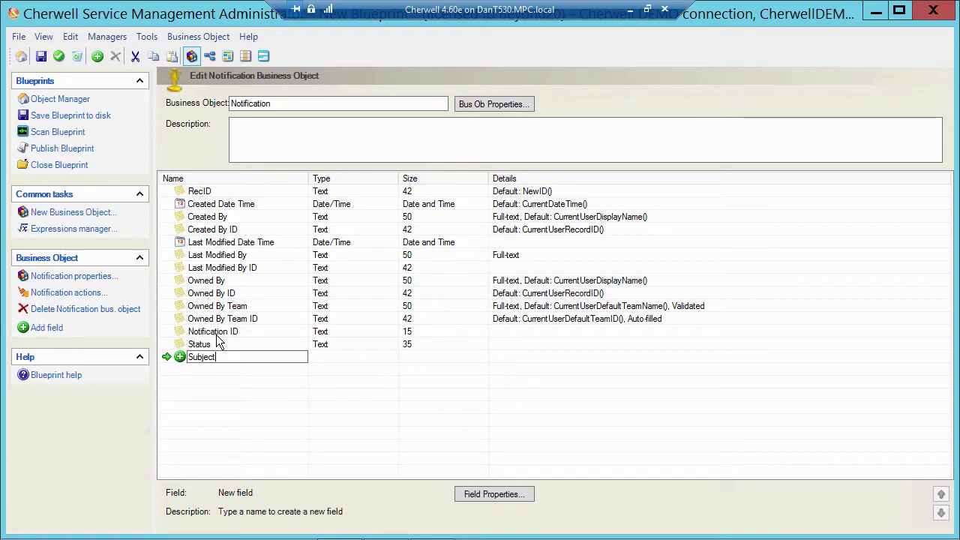
pyautogui.press('Tab')
pyautogui.press('Tab')
pyautogui.press('Tab')
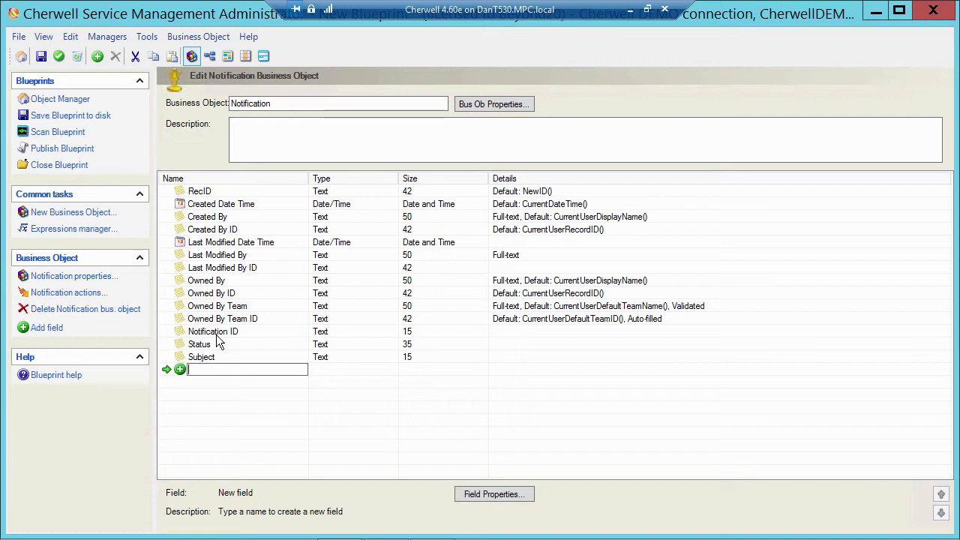
pyautogui.write('Comment')
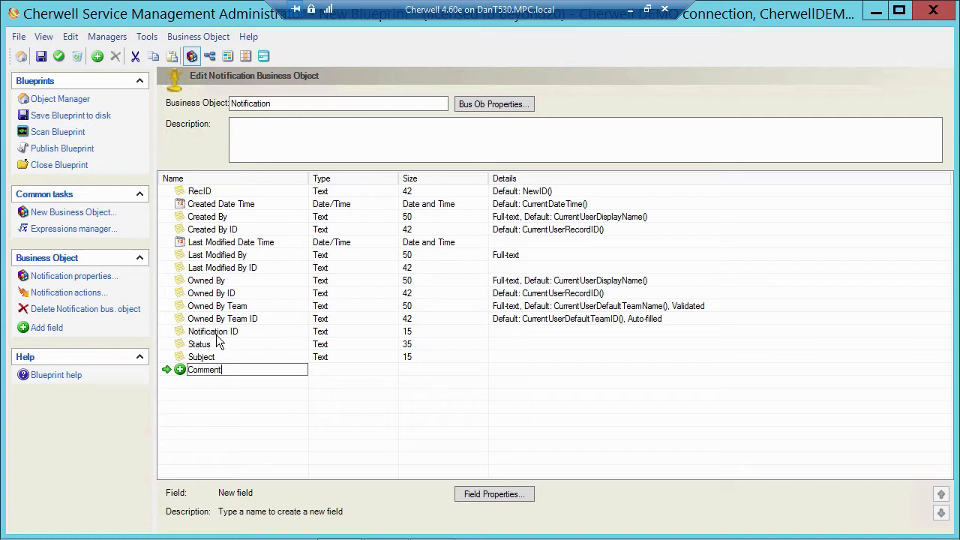
pyautogui.press('Tab')
pyautogui.press('Tab')
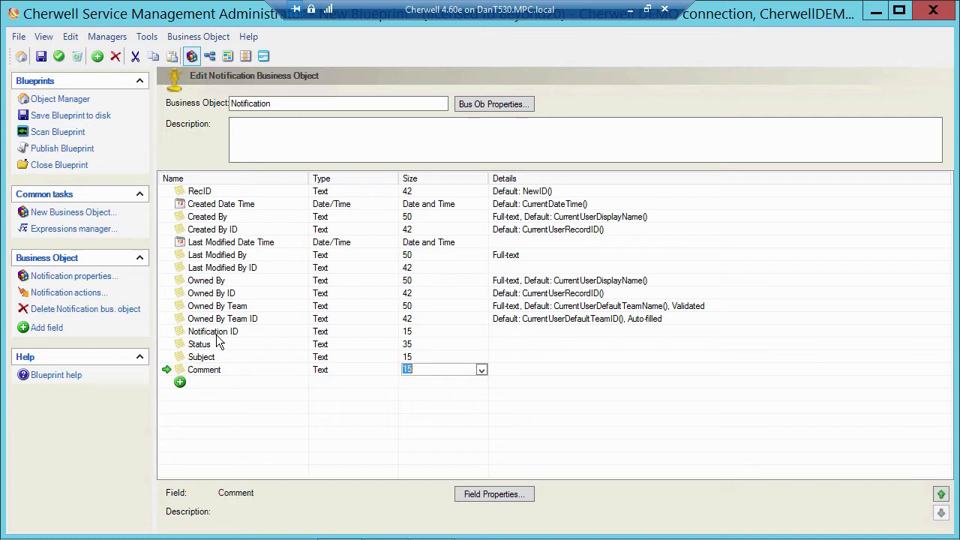
pyautogui.press('Down')
pyautogui.click(240, 382)
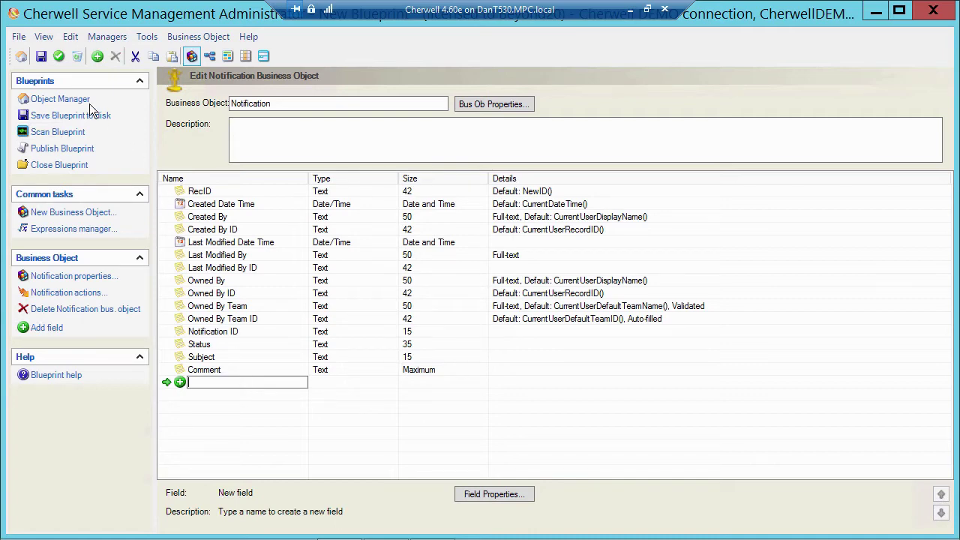
# Update the blueprint with the new fields and save it to the Desktop as 'Test Blueprint'
pyautogui.click(59, 58)
pyautogui.click(41, 57)
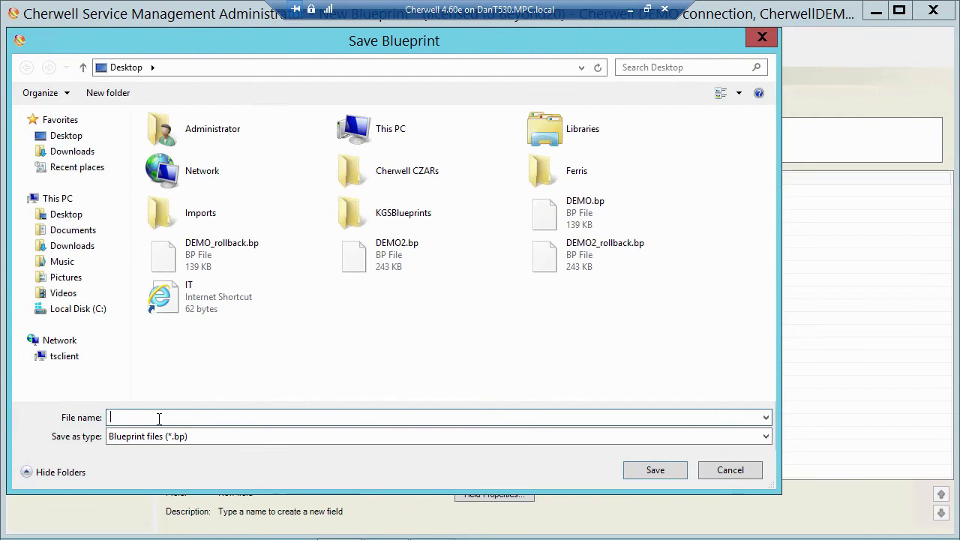
pyautogui.write('Test Blueprint')
pyautogui.press('Return')
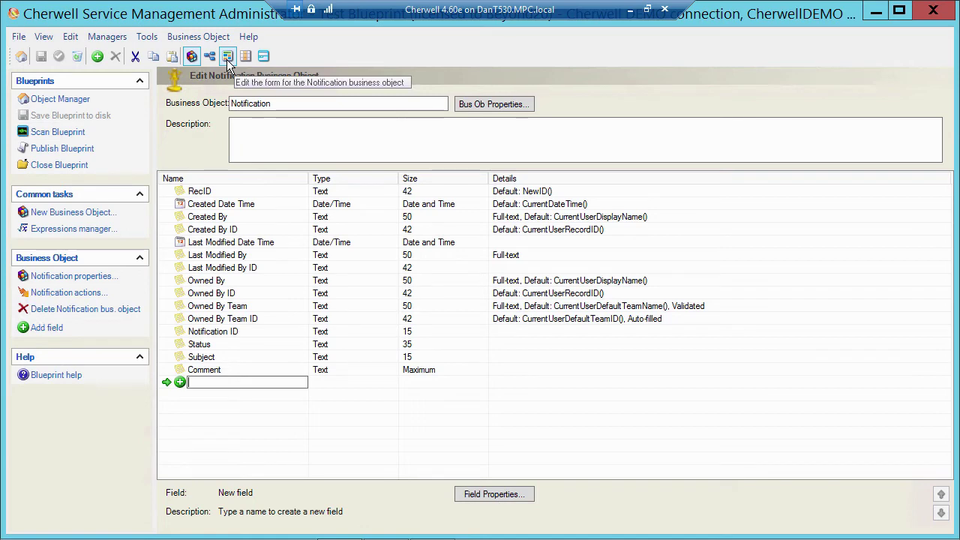
# Build the Notification form with the Form wizard's Orange theme and move the Comment controls slightly down
pyautogui.click(227, 58)
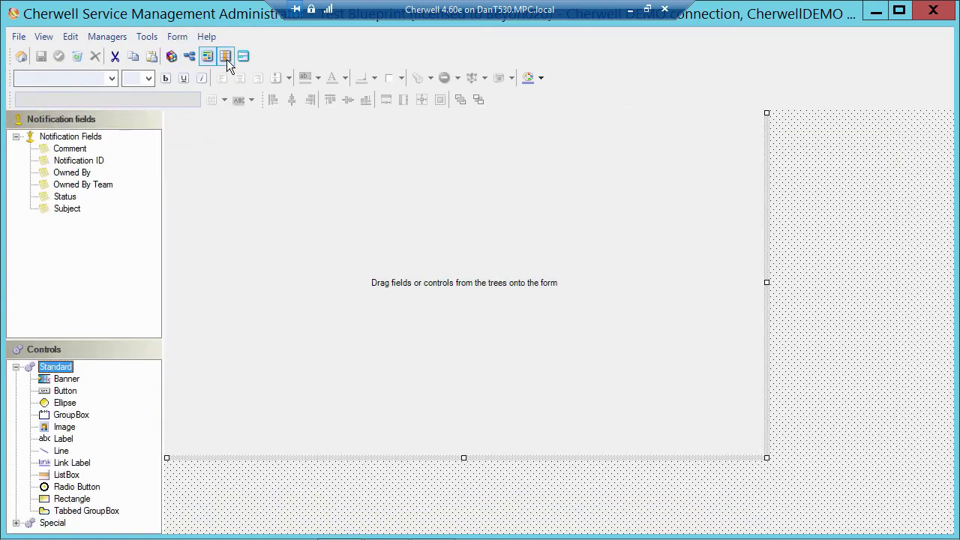
pyautogui.click(177, 36)
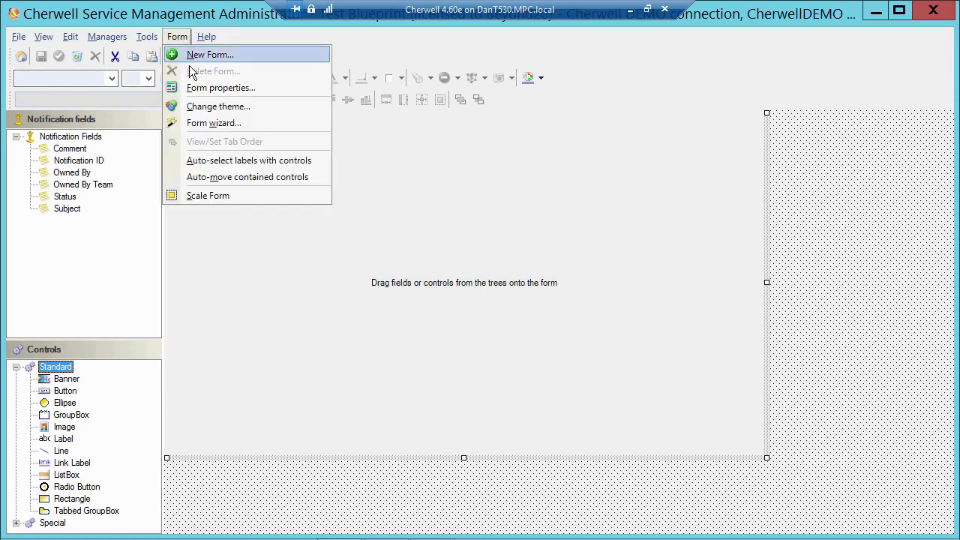
pyautogui.click(200, 124)
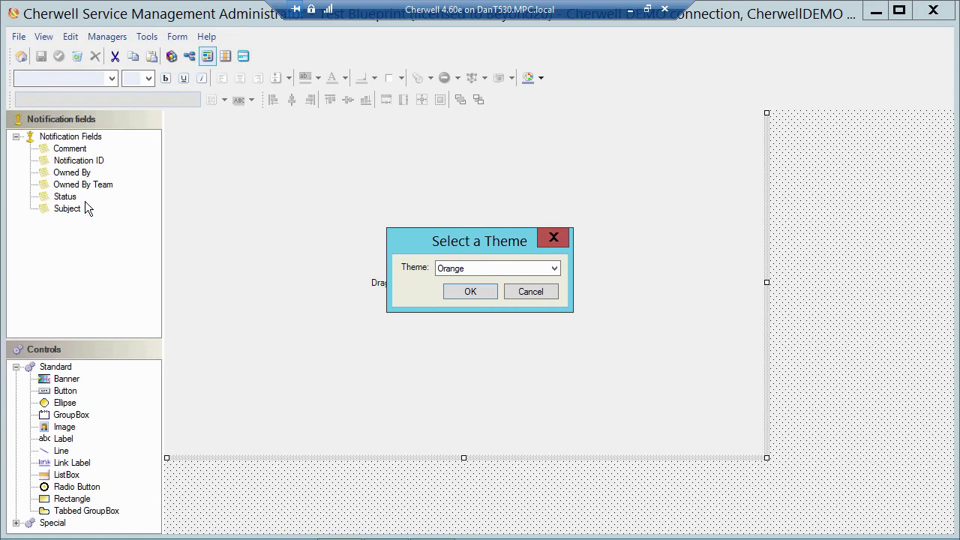
pyautogui.click(469, 292)
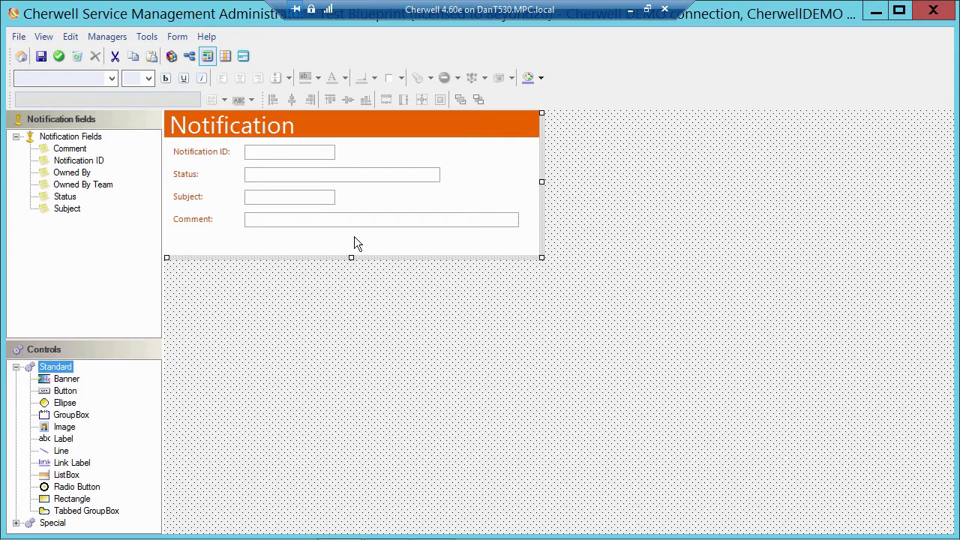
pyautogui.moveTo(360, 235); pyautogui.dragTo(255, 233)
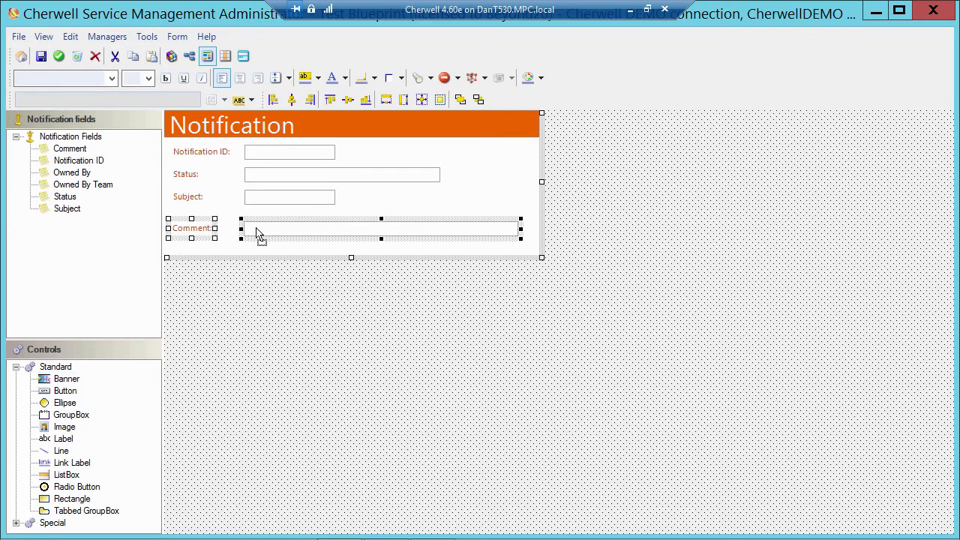
pyautogui.click(396, 198)
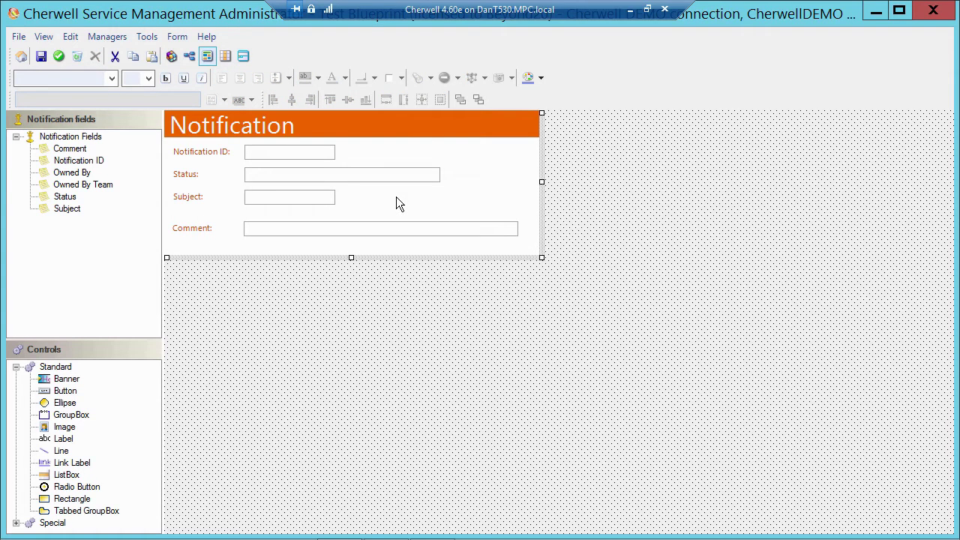
pyautogui.click(223, 61)
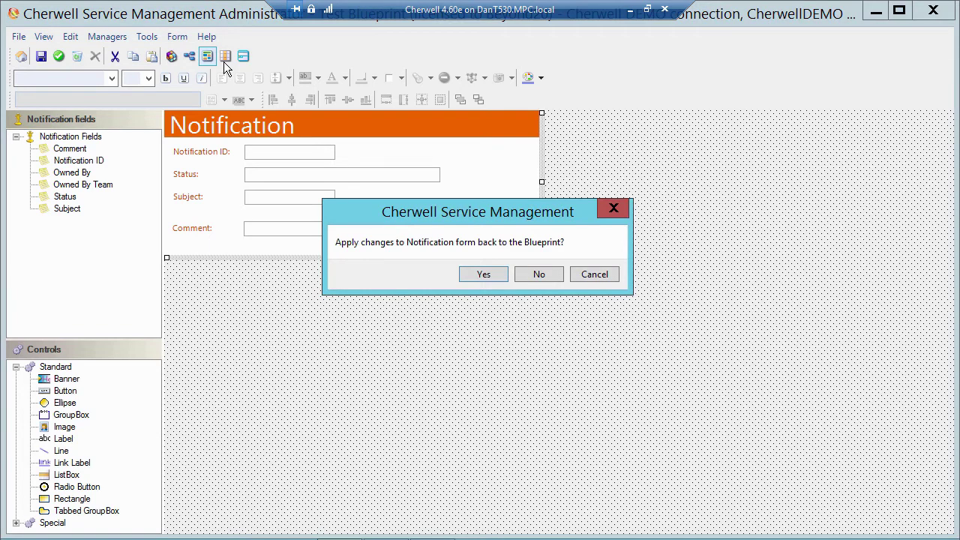
# Apply the form, then use the Grid wizard to generate Notification ID, Status, Subject and Comment columns
pyautogui.click(479, 277)
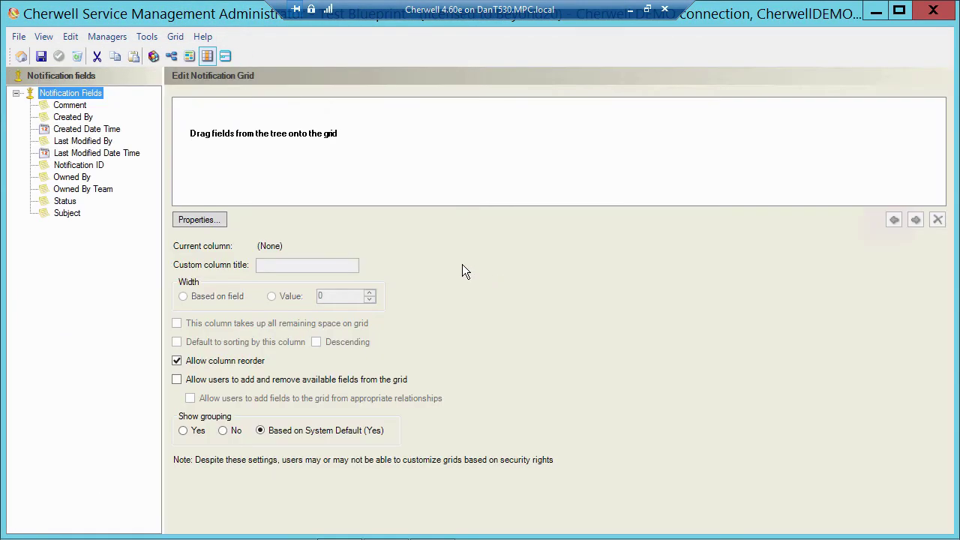
pyautogui.click(173, 35)
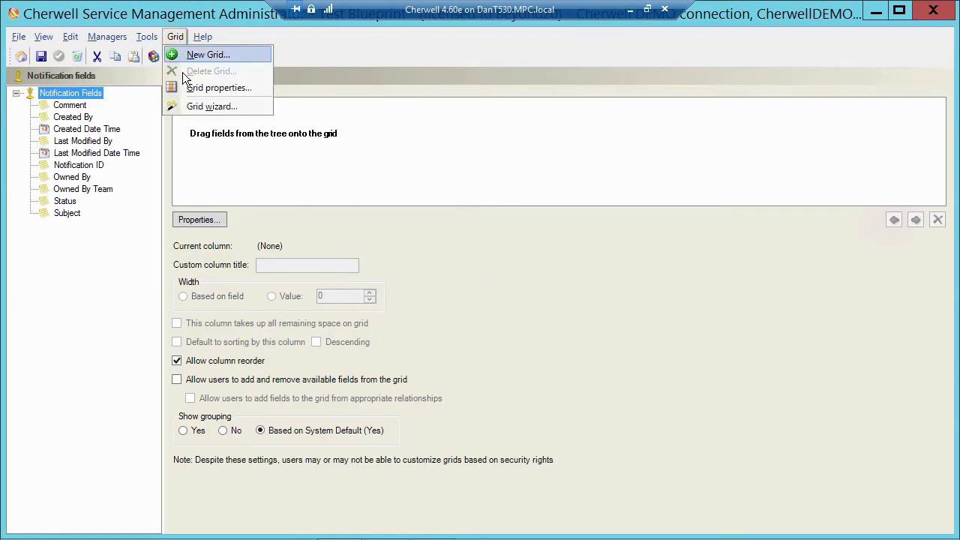
pyautogui.click(196, 107)
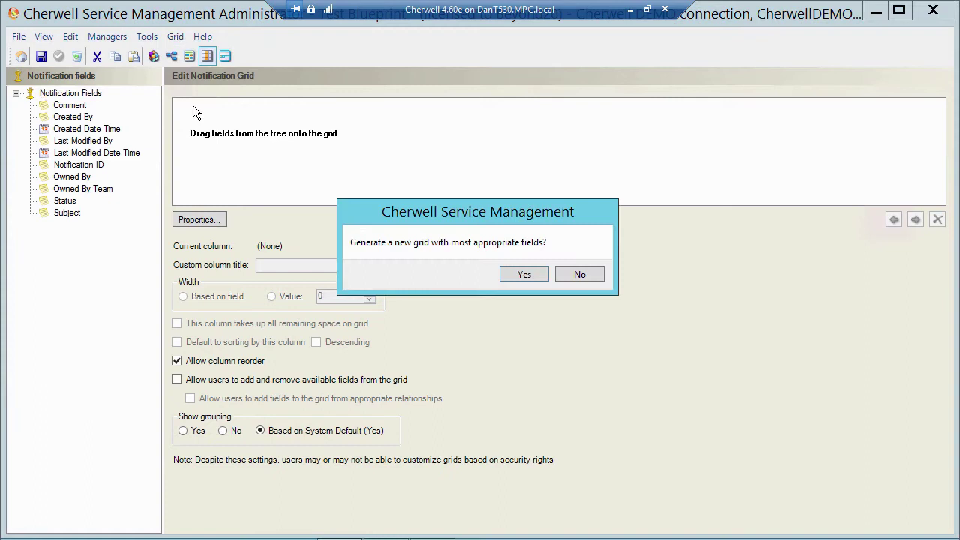
pyautogui.click(524, 274)
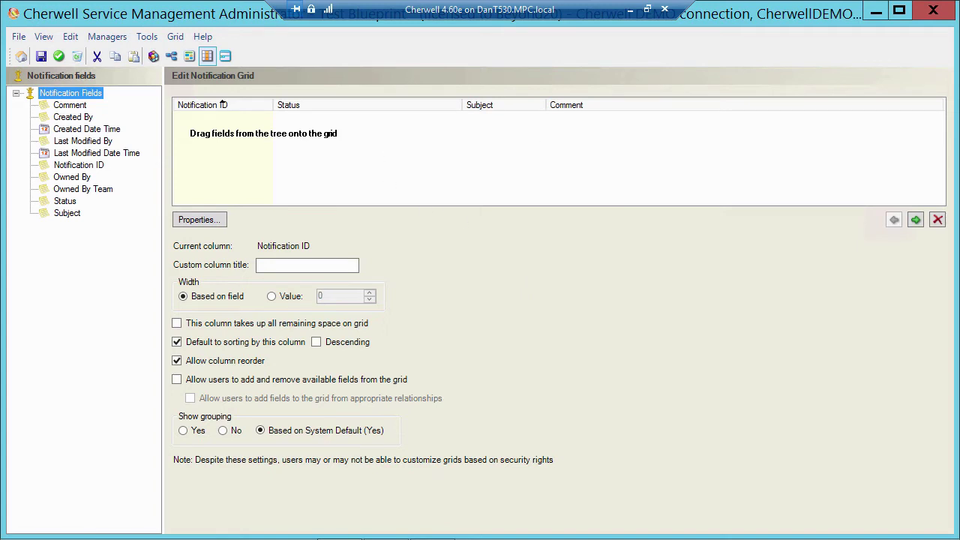
# Save and scan the blueprint, then select the 'Public ID field is missing' error
pyautogui.click(40, 60)
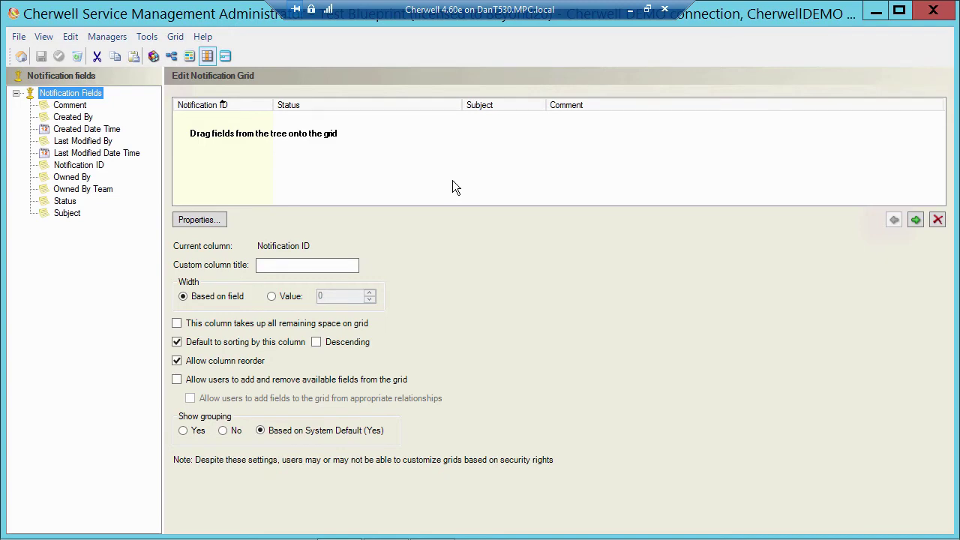
pyautogui.click(19, 39)
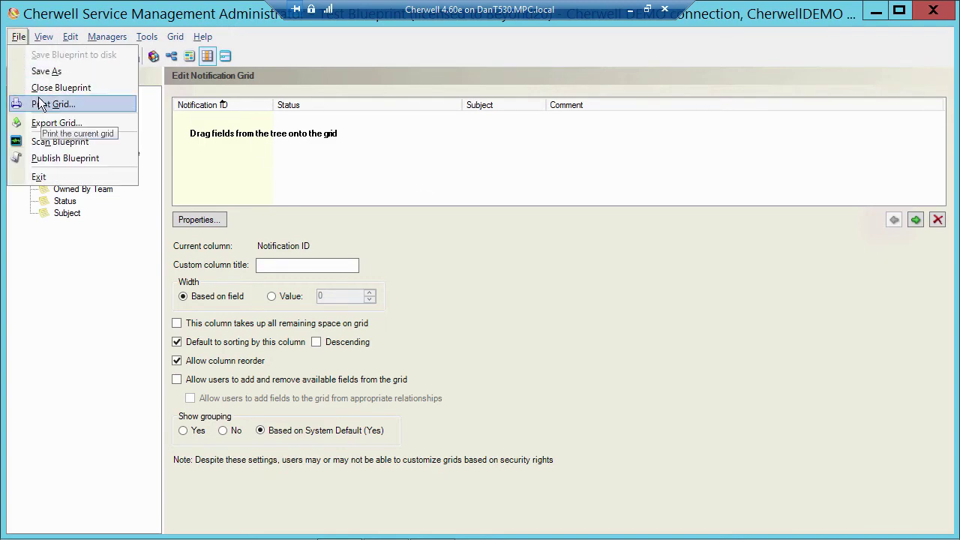
pyautogui.click(60, 142)
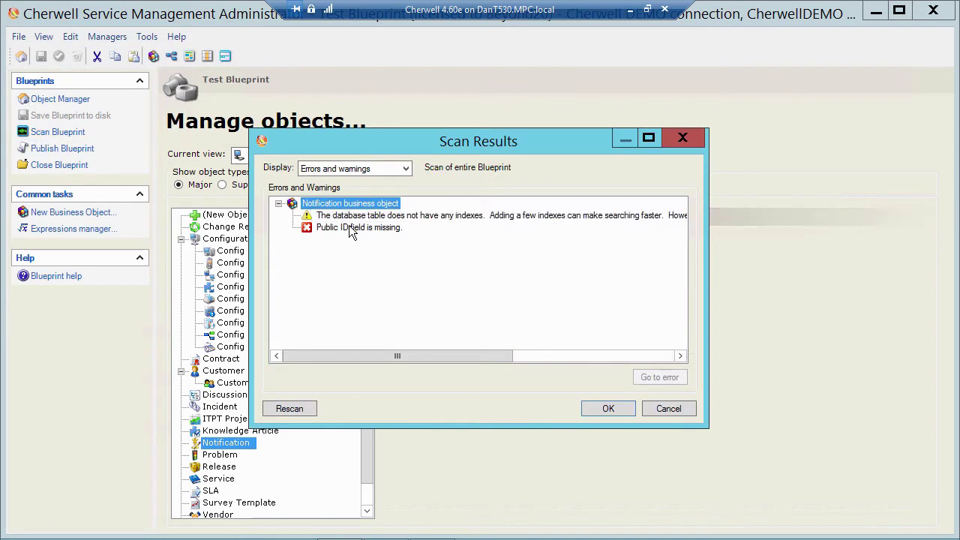
pyautogui.click(350, 227)
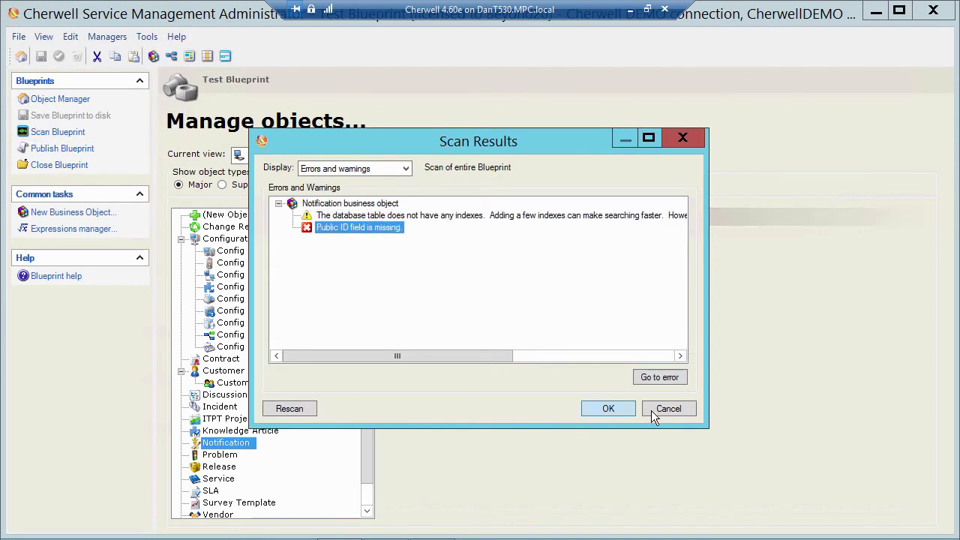
# Make Notification ID the Notification object's public ID and create an index on it
pyautogui.click(651, 378)
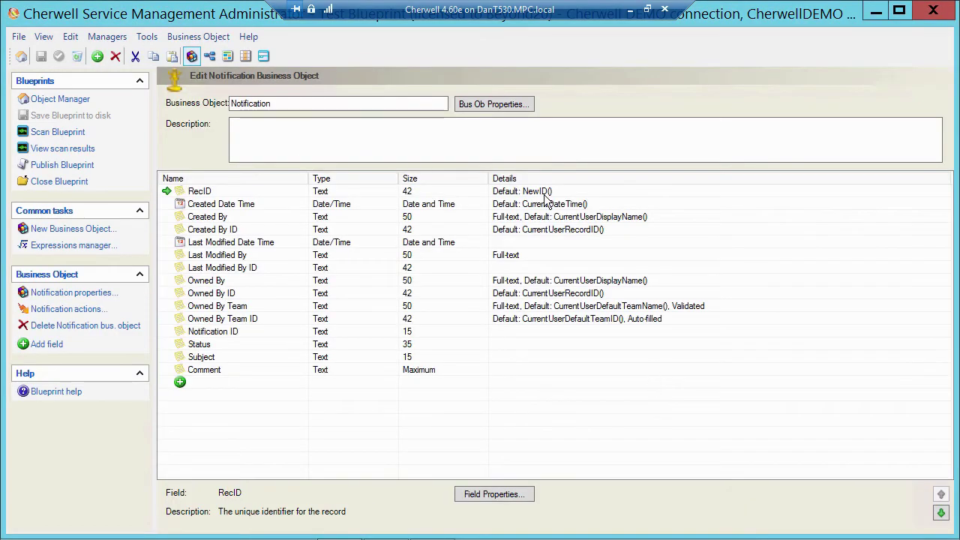
pyautogui.click(481, 107)
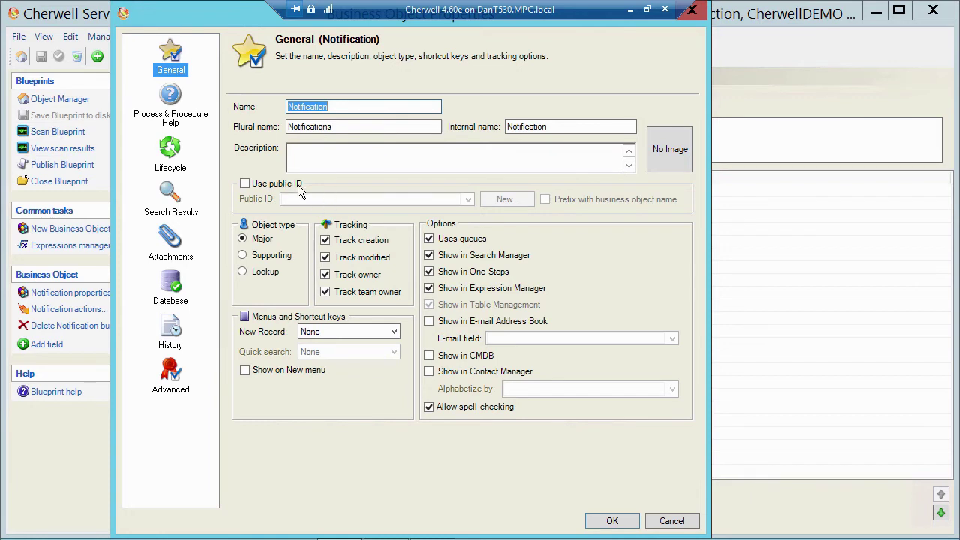
pyautogui.click(245, 184)
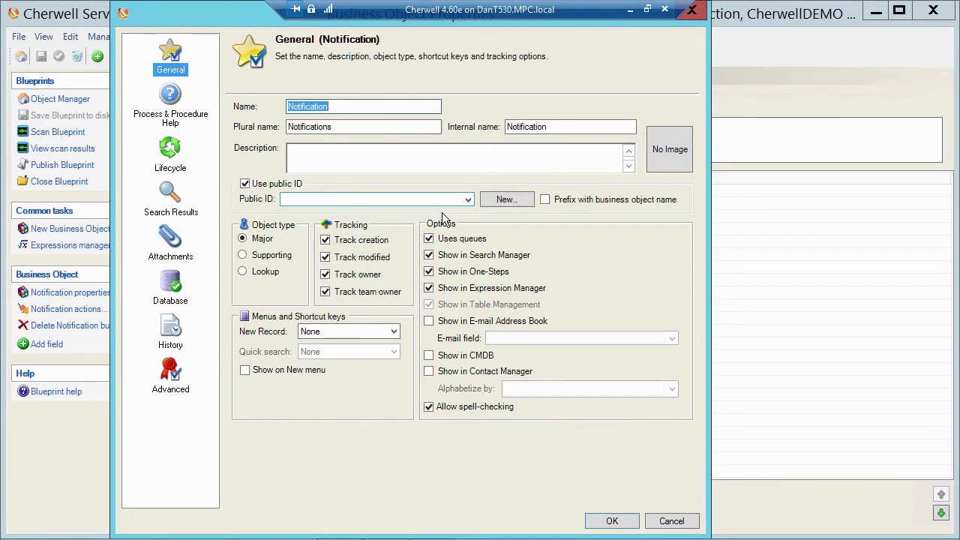
pyautogui.click(467, 200)
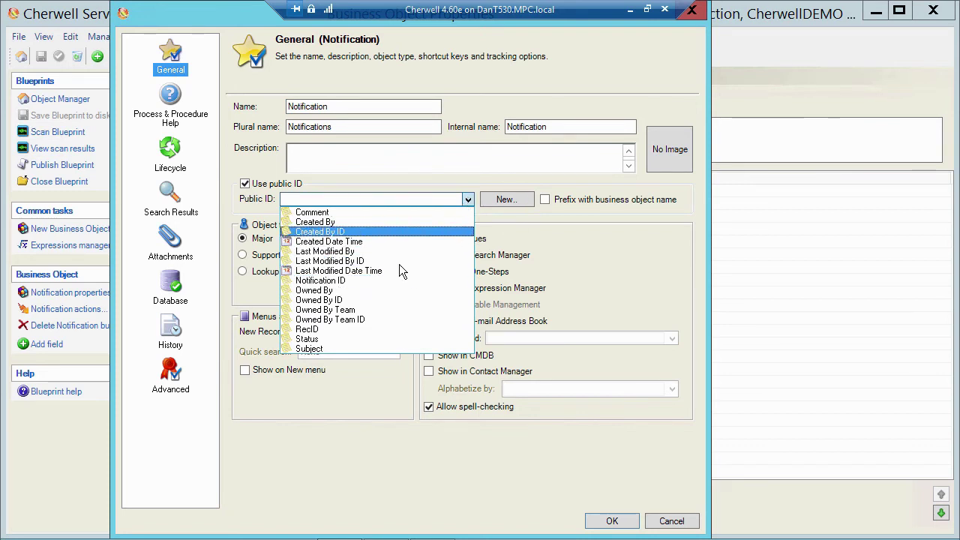
pyautogui.click(341, 280)
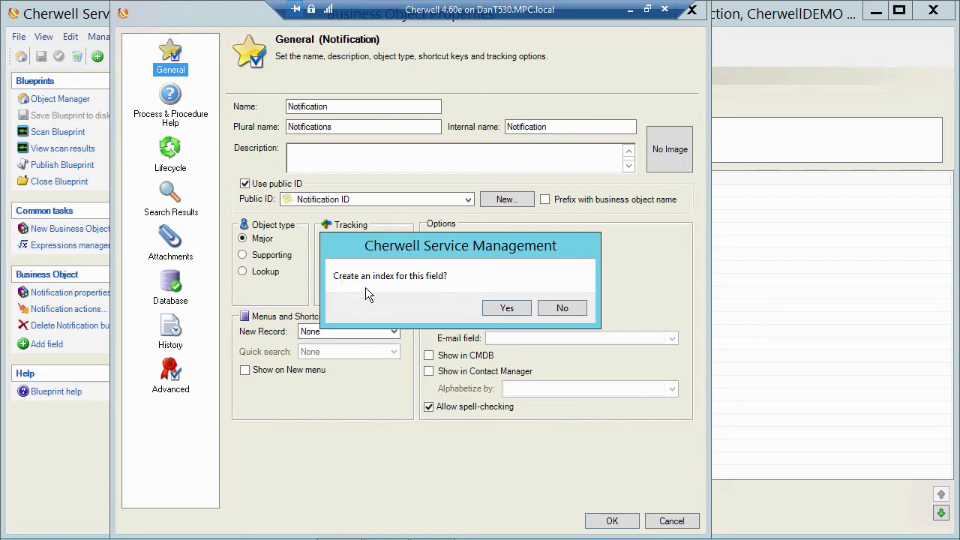
pyautogui.click(515, 309)
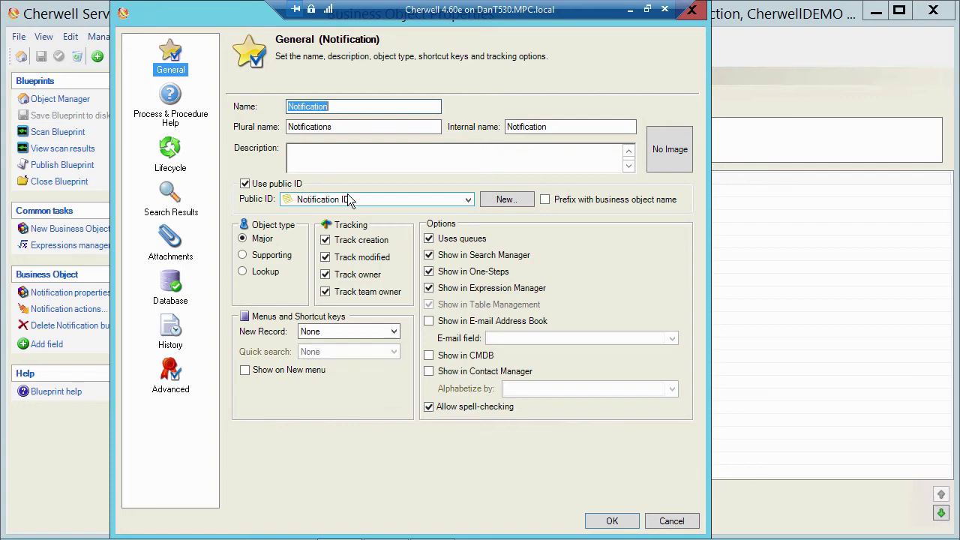
pyautogui.click(606, 520)
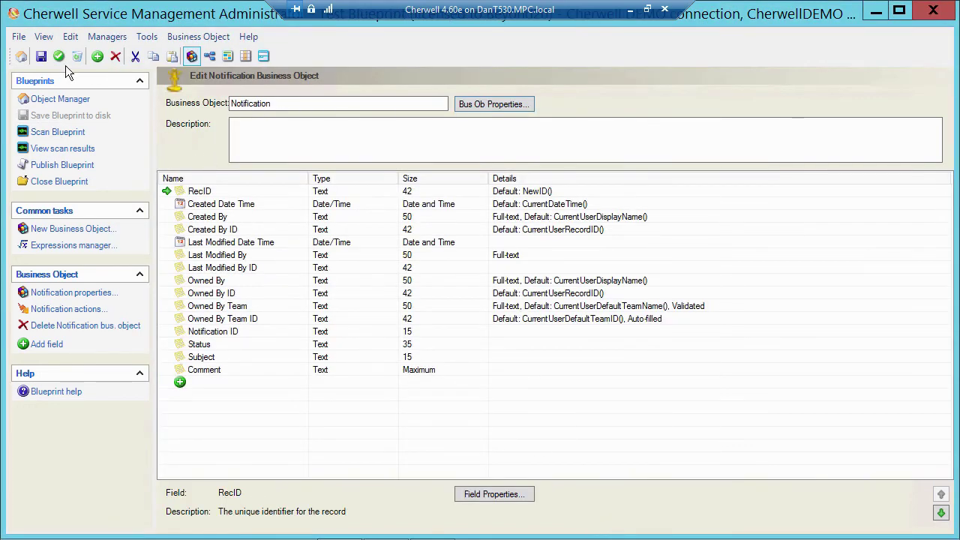
# Save and rescan the blueprint, confirm 'Scan successful', then start Publish Blueprint
pyautogui.click(42, 57)
pyautogui.click(19, 37)
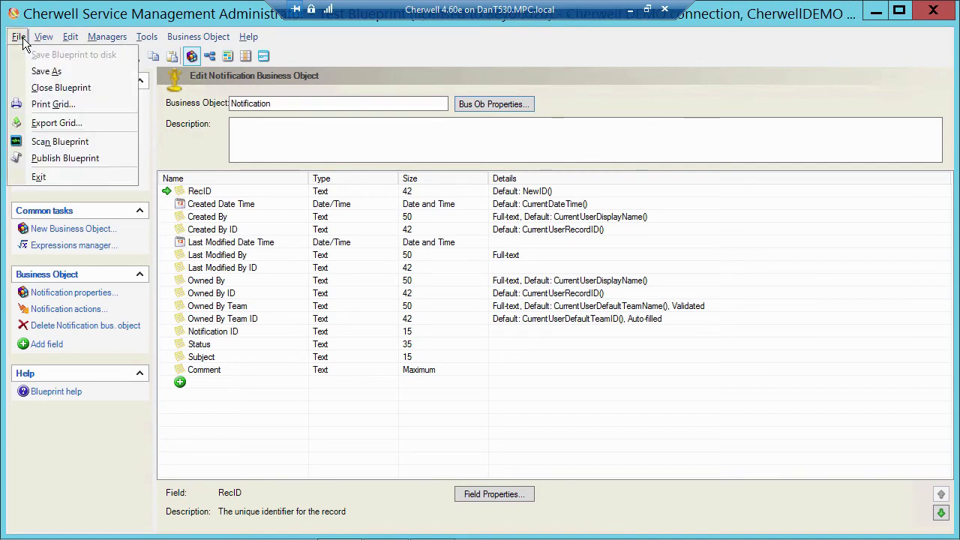
pyautogui.click(41, 141)
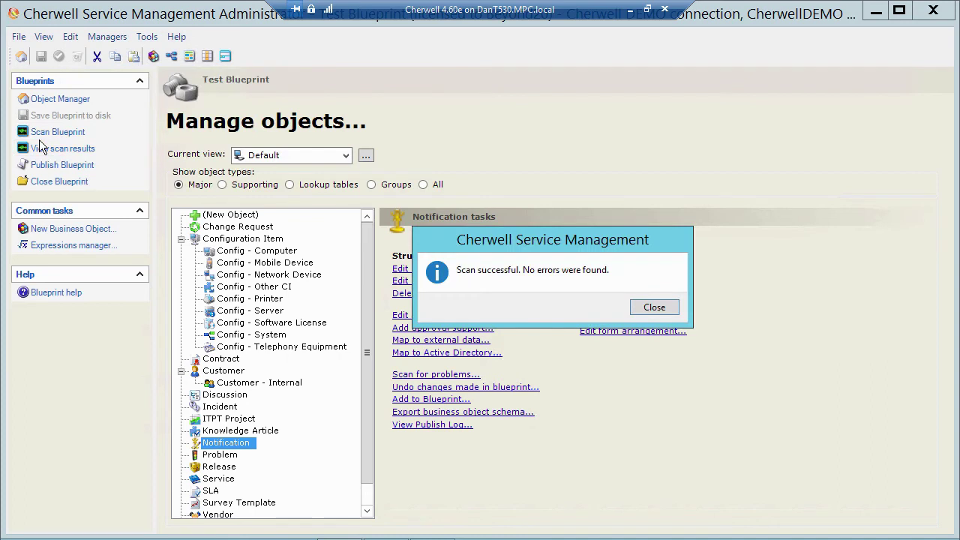
pyautogui.click(647, 308)
pyautogui.click(18, 36)
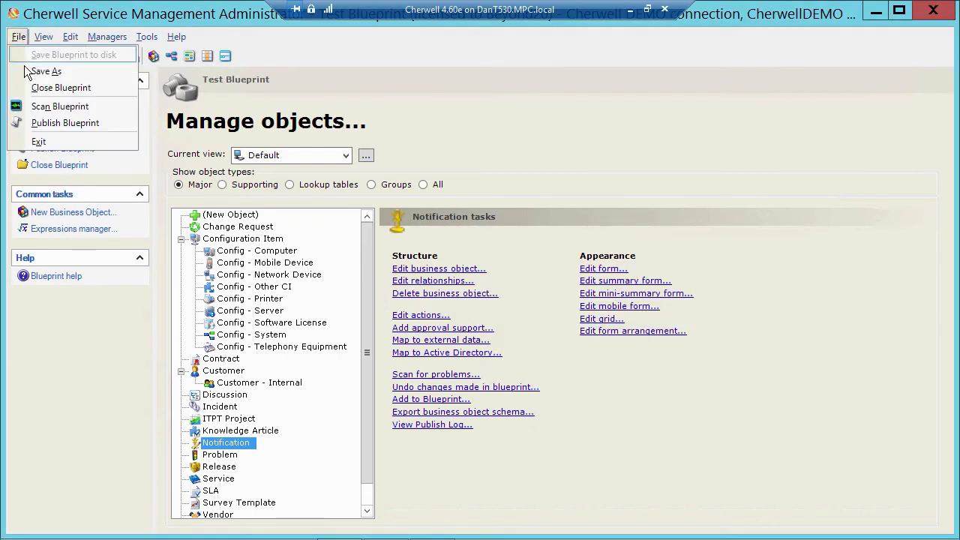
pyautogui.click(66, 125)
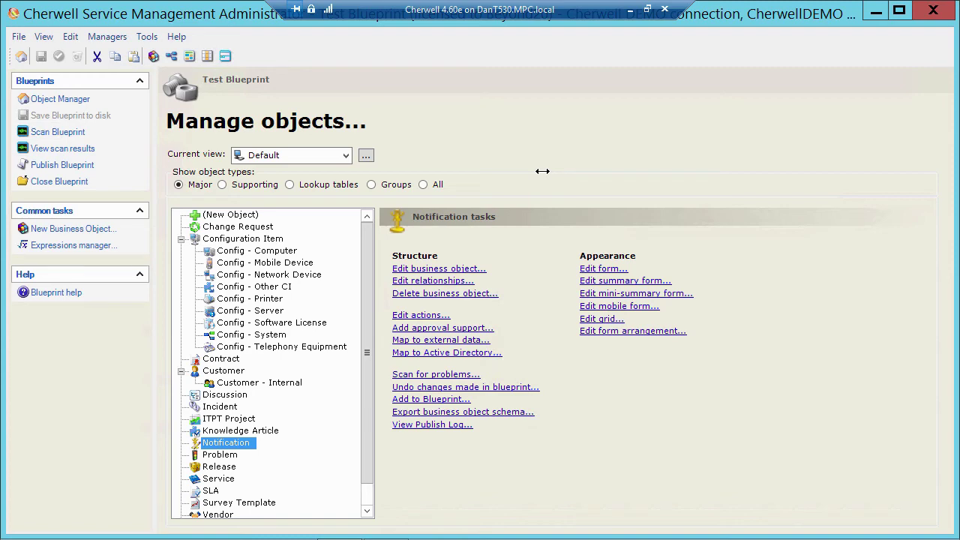
# Turn on Show on New menu and Show in Quick Search for Notification, with Notification ID as result text
pyautogui.click(426, 268)
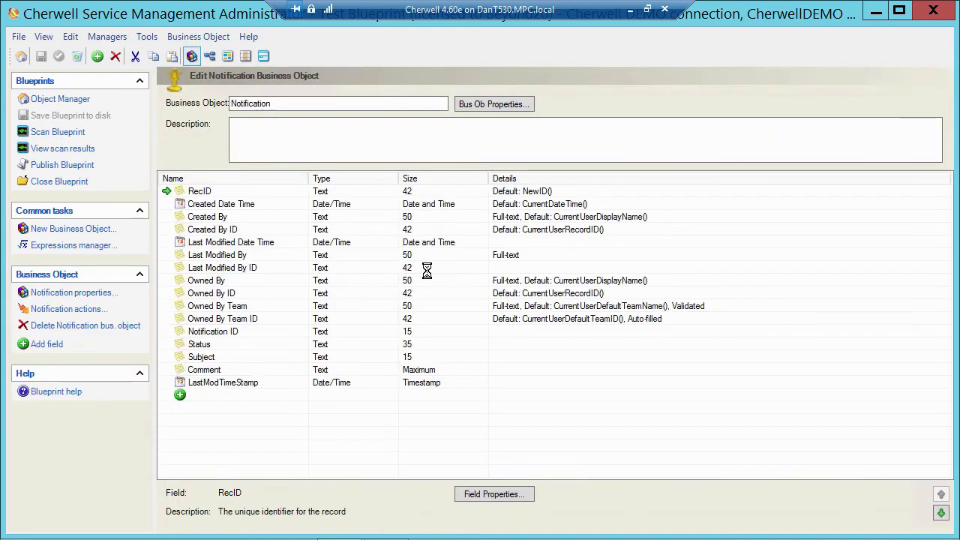
pyautogui.click(488, 105)
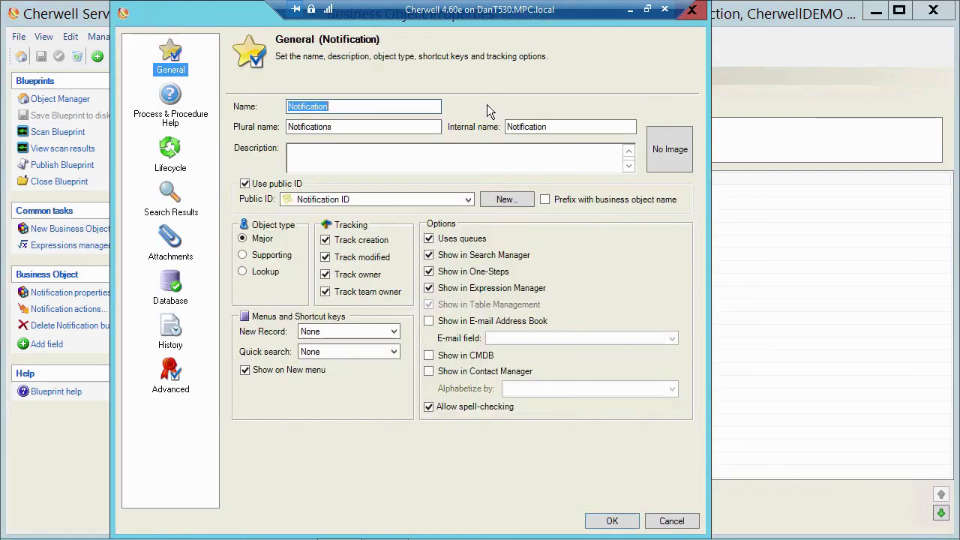
pyautogui.click(169, 201)
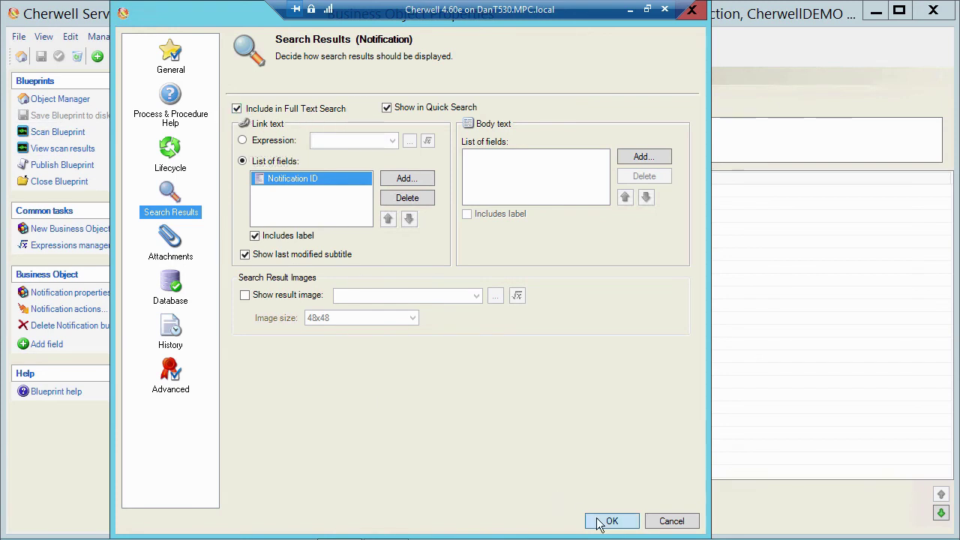
pyautogui.press('Return')
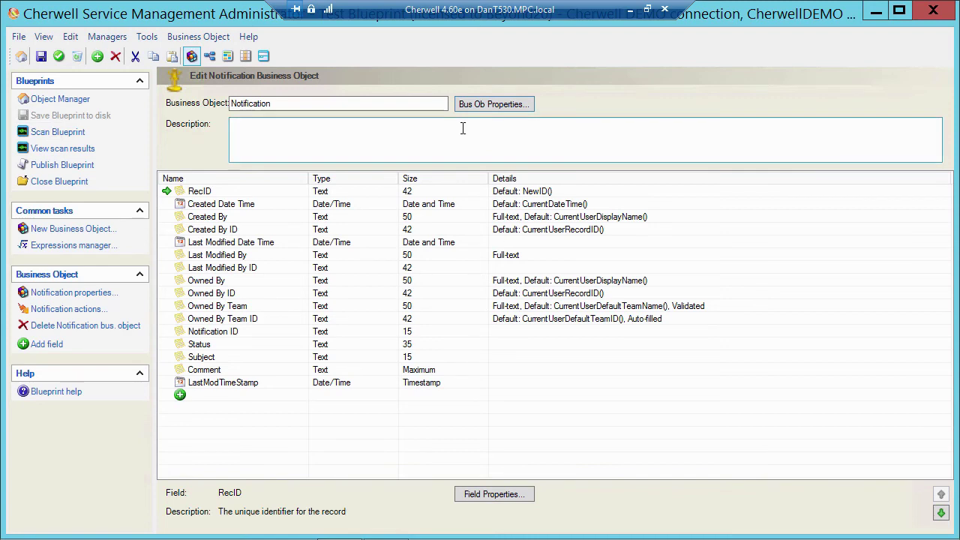
# Save and publish the blueprint with the default Publish Options, then close the published message
pyautogui.click(40, 56)
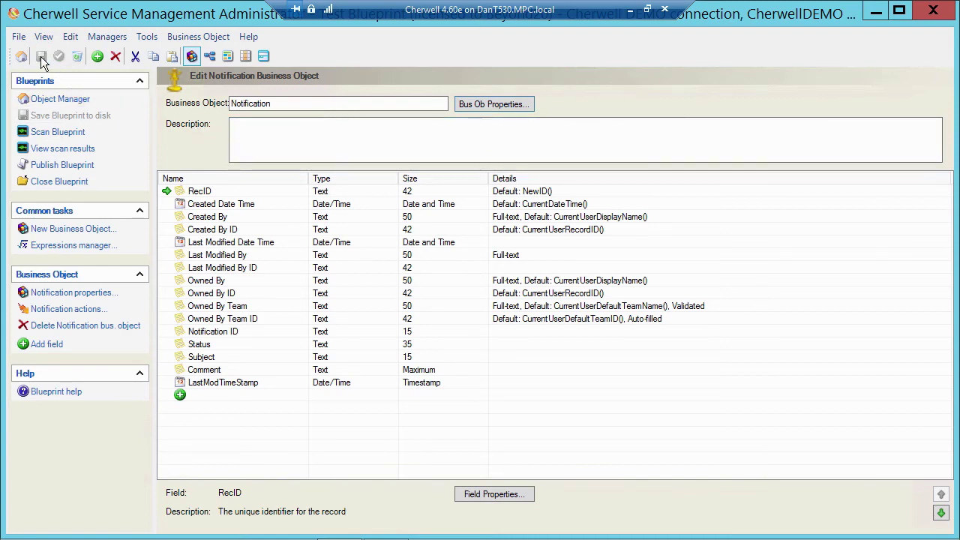
pyautogui.click(23, 38)
pyautogui.click(45, 156)
pyautogui.click(509, 414)
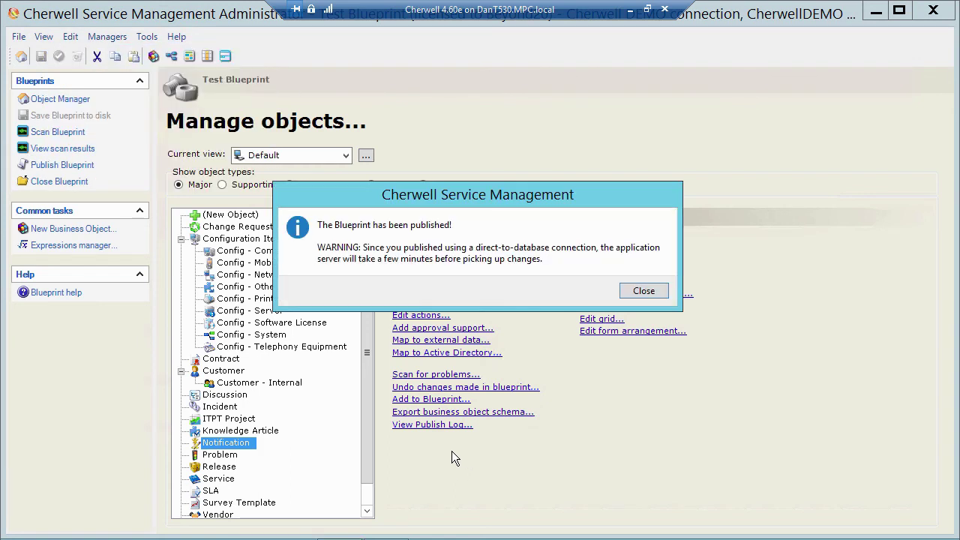
pyautogui.click(644, 291)
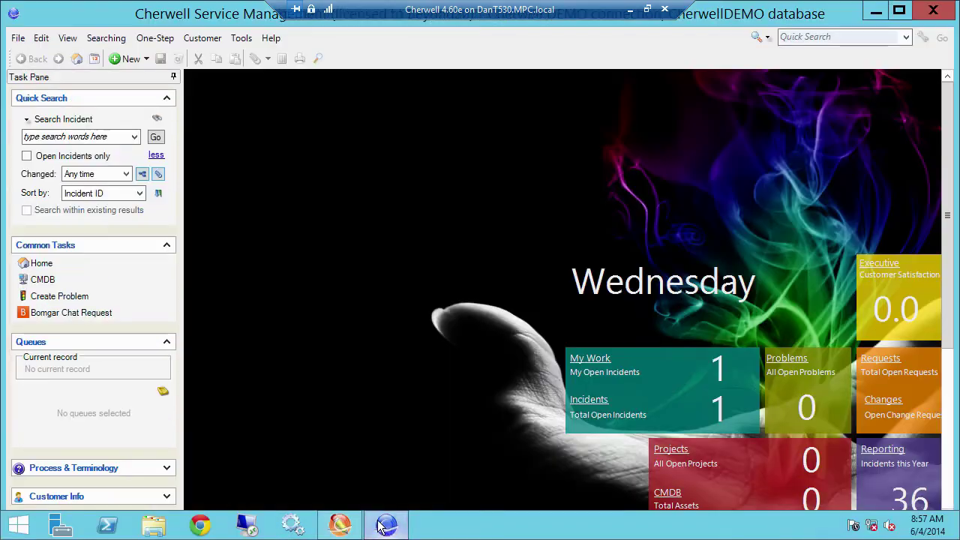
# Reload the definitions in the Cherwell client via Help > Reload definitions
pyautogui.click(386, 523)
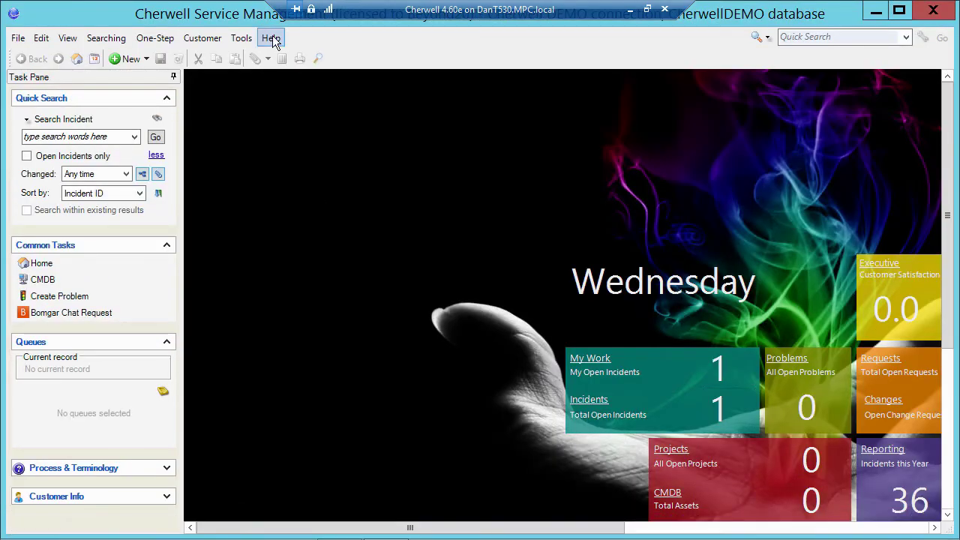
pyautogui.click(272, 38)
pyautogui.click(290, 74)
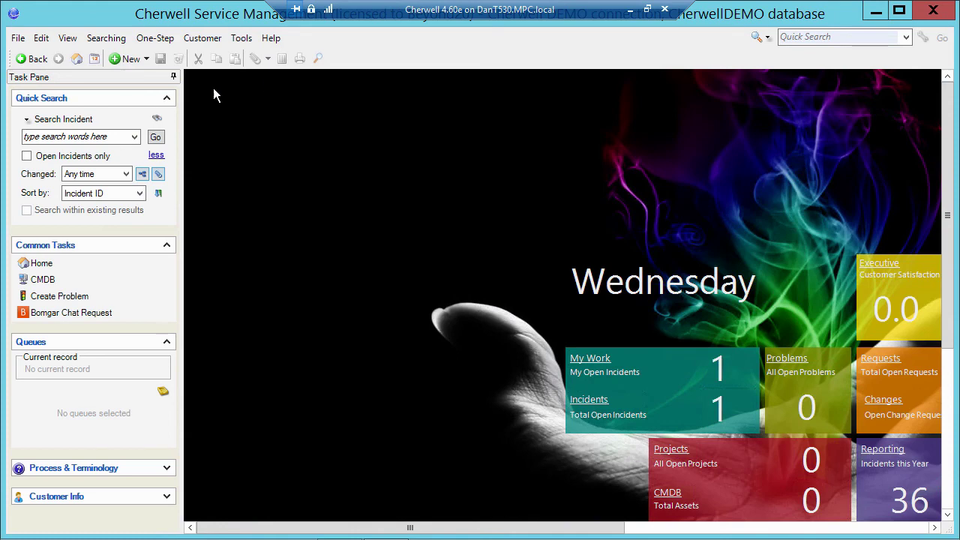
# Check that Notification appears in the New dropdown and the Quick Search type list
pyautogui.click(147, 58)
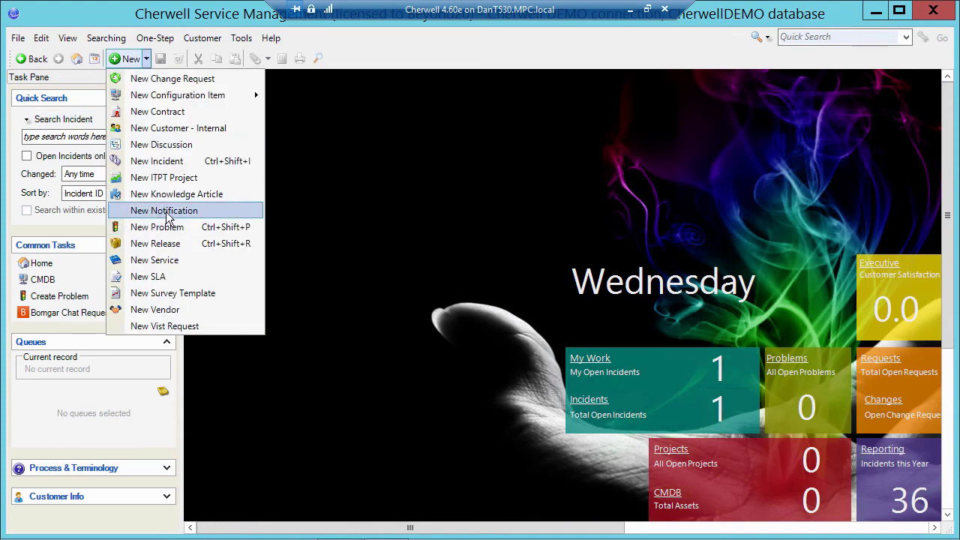
pyautogui.click(27, 120)
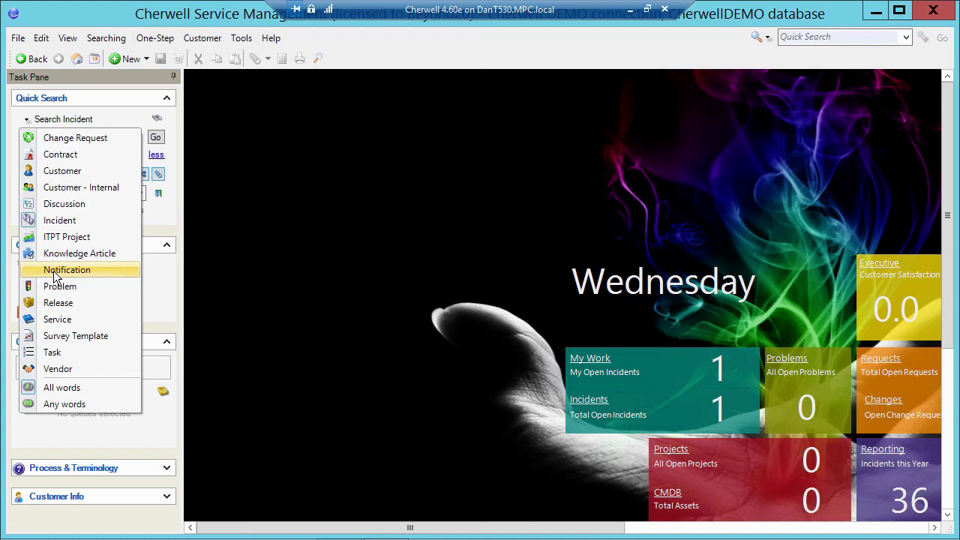
pyautogui.click(443, 51)
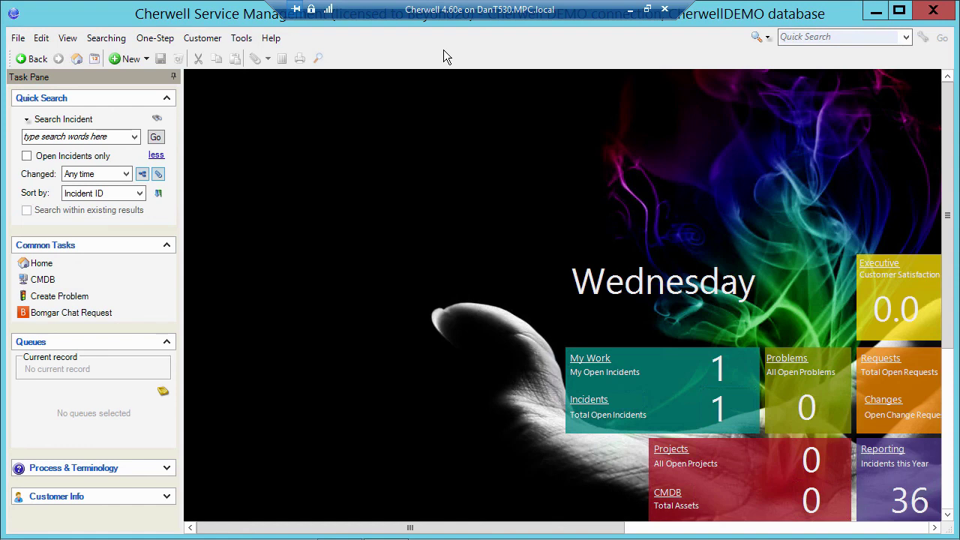
pyautogui.click(271, 37)
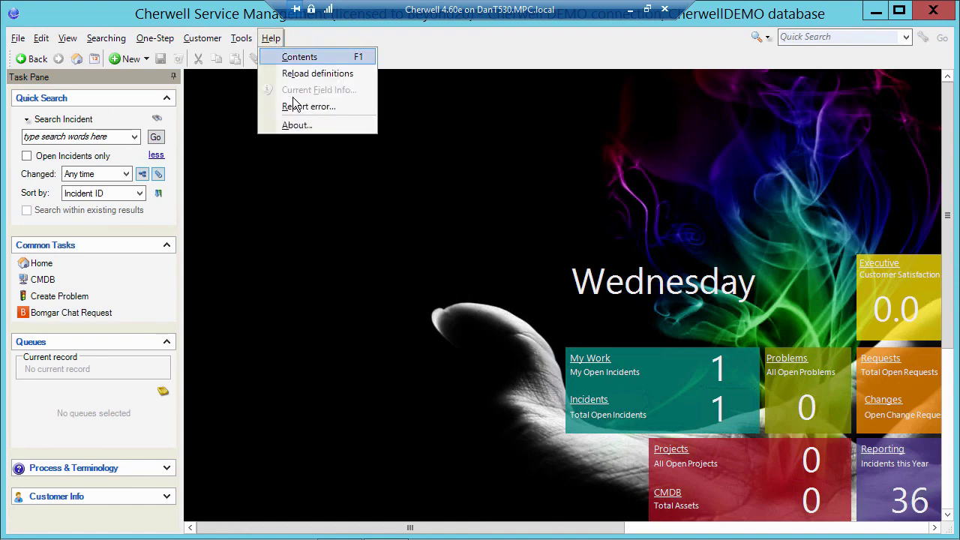
pyautogui.click(461, 39)
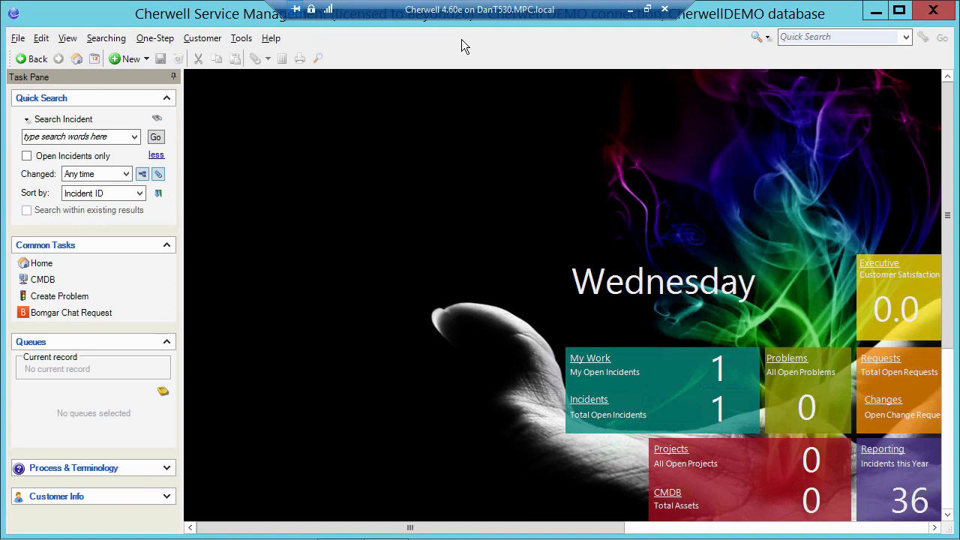